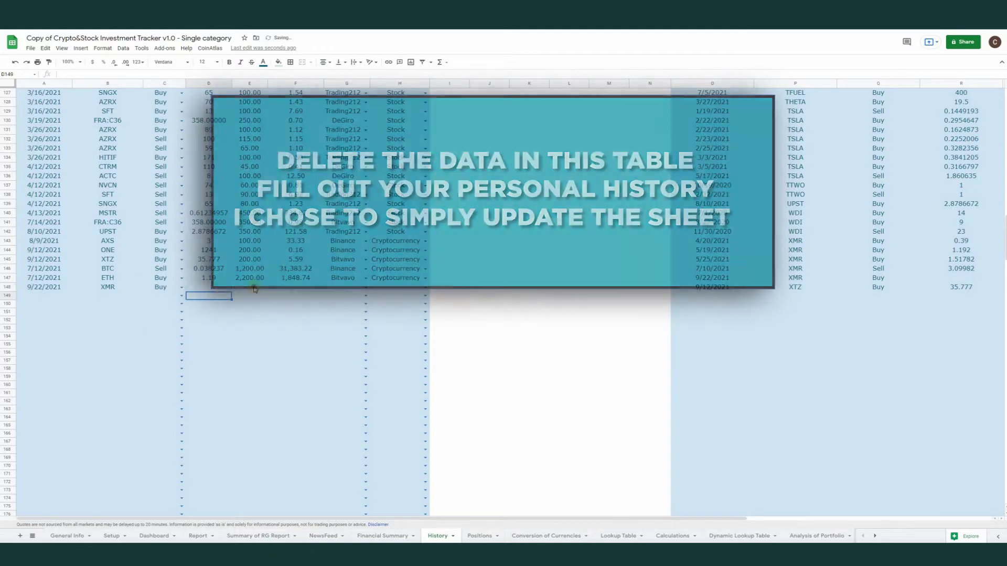
Complete the 9/22/2021 XMR purchase in the History sheet with amount 600, account Coinbase Pro and category Cryptocurrency.
{"action": "left_click", "coordinate": [249, 287]}
{"action": "type", "text": "600"}
{"action": "left_click", "coordinate": [365, 287]}
{"action": "left_click", "coordinate": [390, 297]}
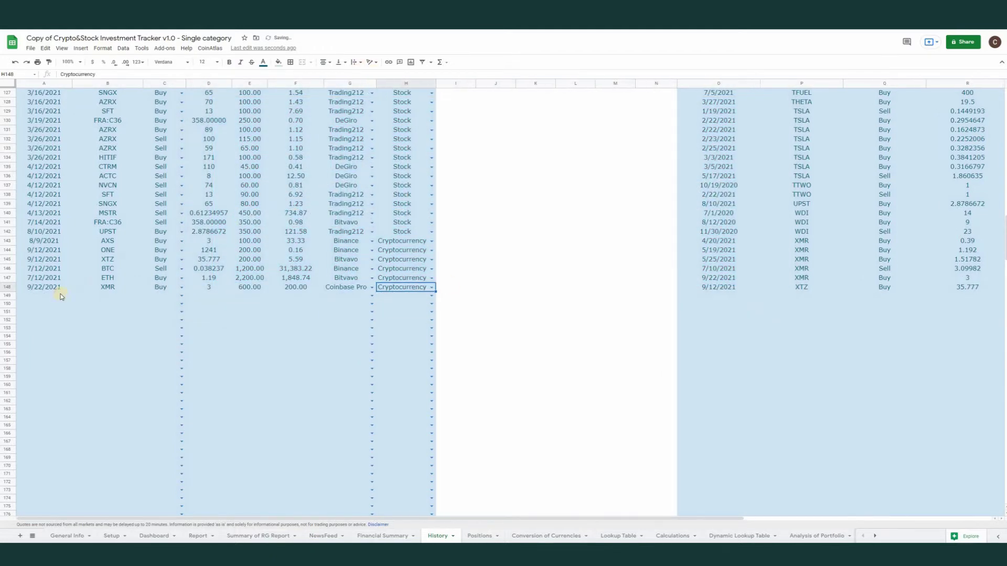
Start a new transaction in History row 149 with date 5/2/2021, symbol FB and type Buy.
{"action": "left_click", "coordinate": [57, 296]}
{"action": "type", "text": "5/2/2021"}
{"action": "key", "text": "Tab"}
{"action": "type", "text": "FB"}
{"action": "left_click", "coordinate": [181, 296]}
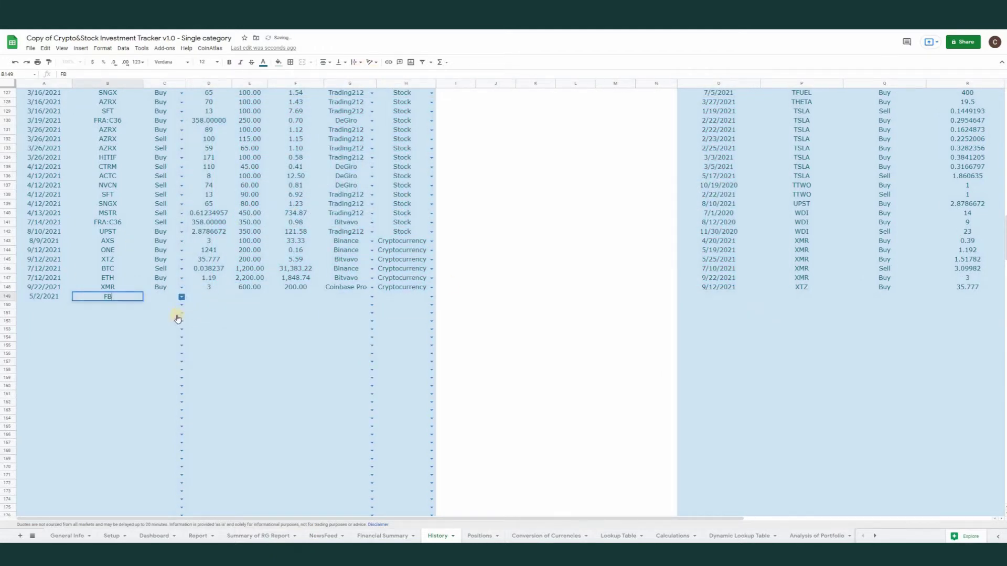
{"action": "left_click", "coordinate": [168, 307]}
Fill in the FB transaction with quantity 1, amount 300, account Trading212 and its asset category.
{"action": "left_click", "coordinate": [210, 297]}
{"action": "type", "text": "1"}
{"action": "left_click", "coordinate": [257, 298]}
{"action": "type", "text": "300"}
{"action": "left_click", "coordinate": [372, 297]}
{"action": "left_click", "coordinate": [359, 338]}
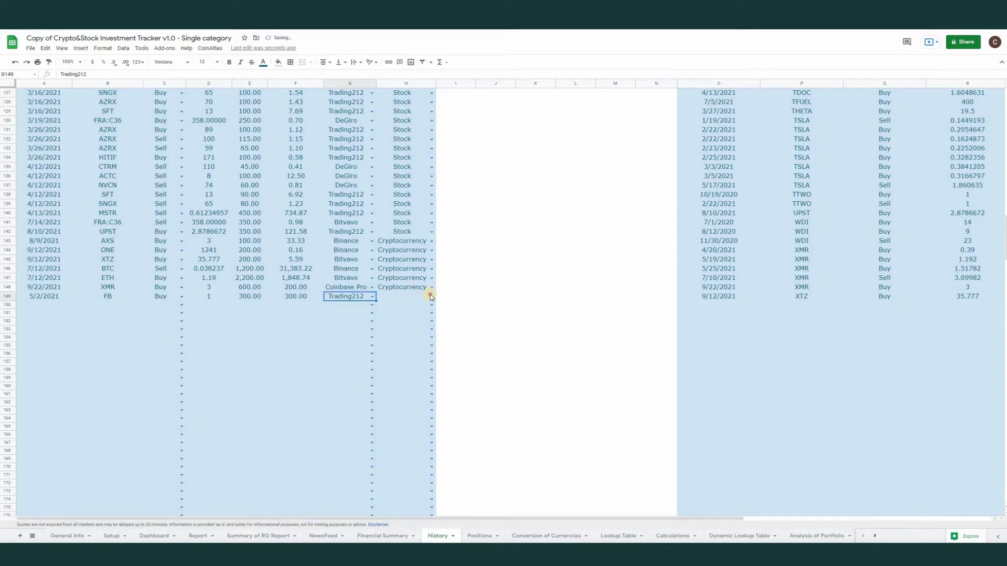
{"action": "left_click", "coordinate": [432, 296]}
{"action": "left_click", "coordinate": [404, 307]}
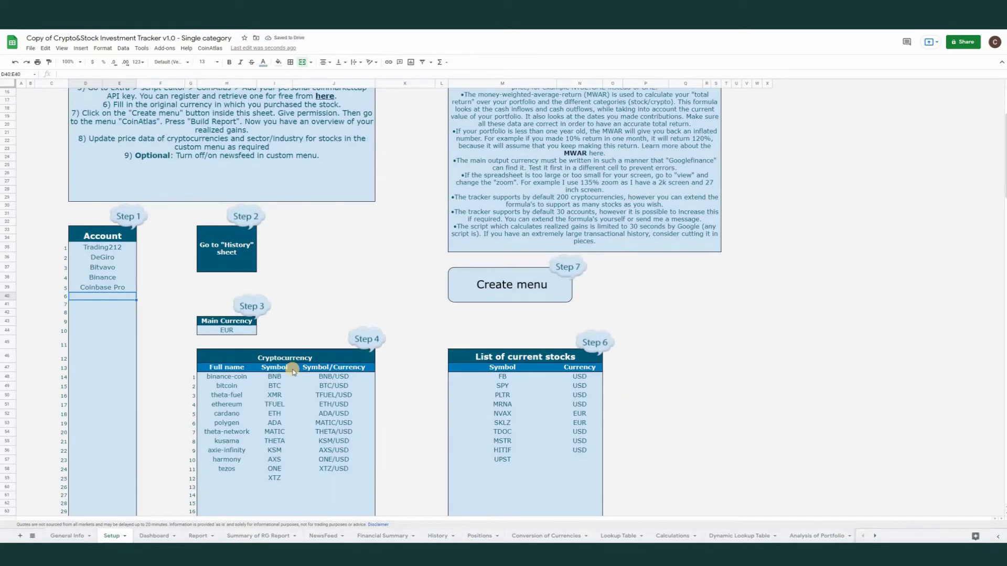
In the Setup sheet's Cryptocurrency table, move the full names from theta-fuel onward down one row and enter monero beside XMR.
{"action": "scroll", "coordinate": [242, 391], "scroll_direction": "down", "scroll_amount": 1}
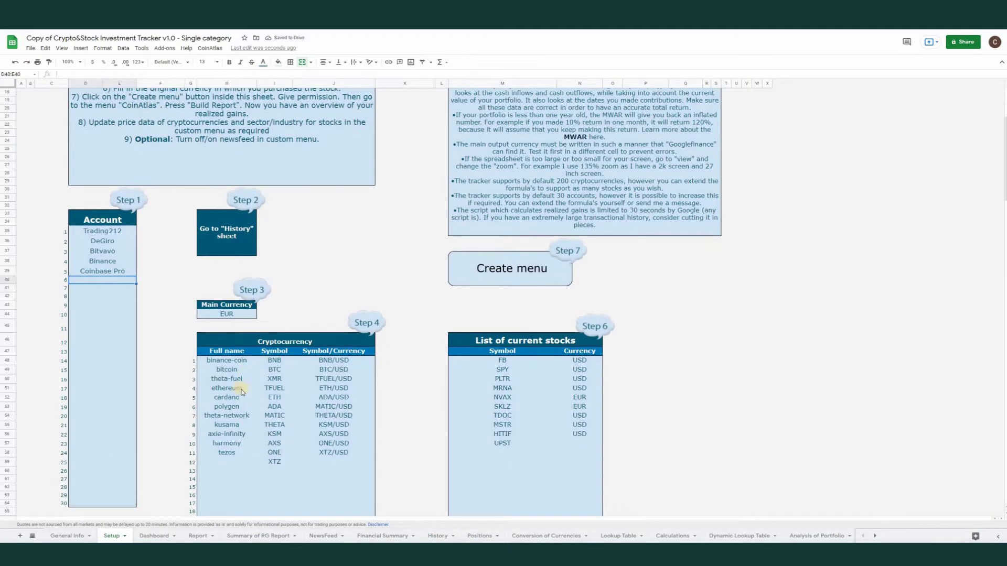
{"action": "left_click_drag", "start_coordinate": [237, 380], "coordinate": [235, 452]}
{"action": "key", "text": "ctrl+c"}
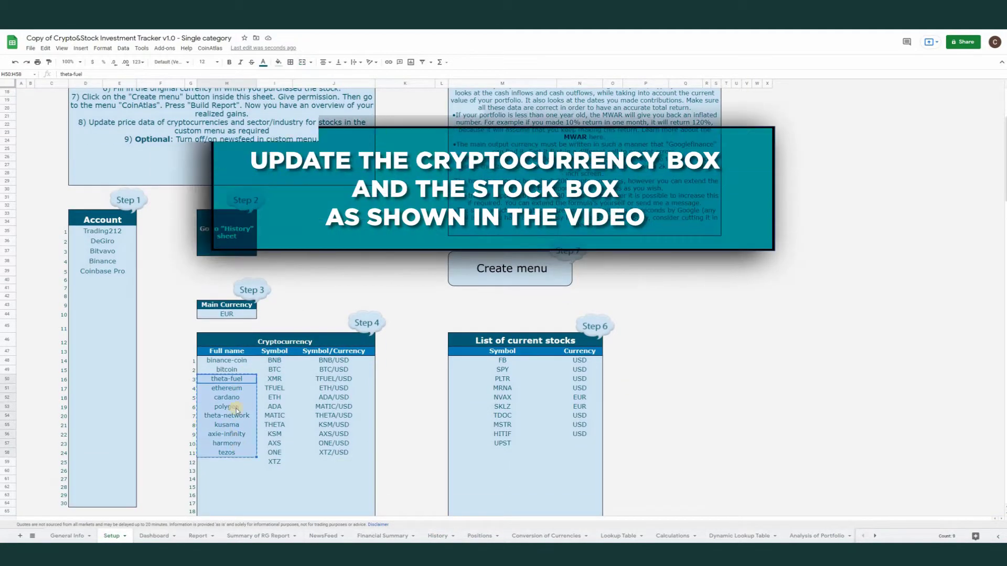
{"action": "left_click", "coordinate": [231, 389]}
{"action": "key", "text": "ctrl+v"}
{"action": "left_click", "coordinate": [243, 379]}
{"action": "type", "text": "mo"}
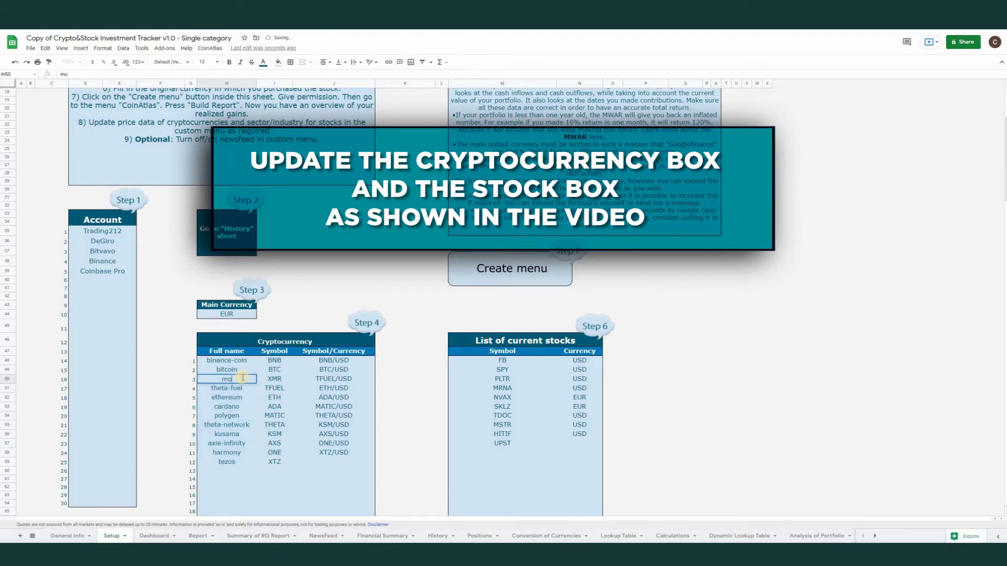
Move the Symbol/Currency entries from TFUEL/USD onward down one row and enter XMR/USD in the monero row.
{"action": "left_click_drag", "start_coordinate": [336, 382], "coordinate": [340, 454]}
{"action": "key", "text": "ctrl+c"}
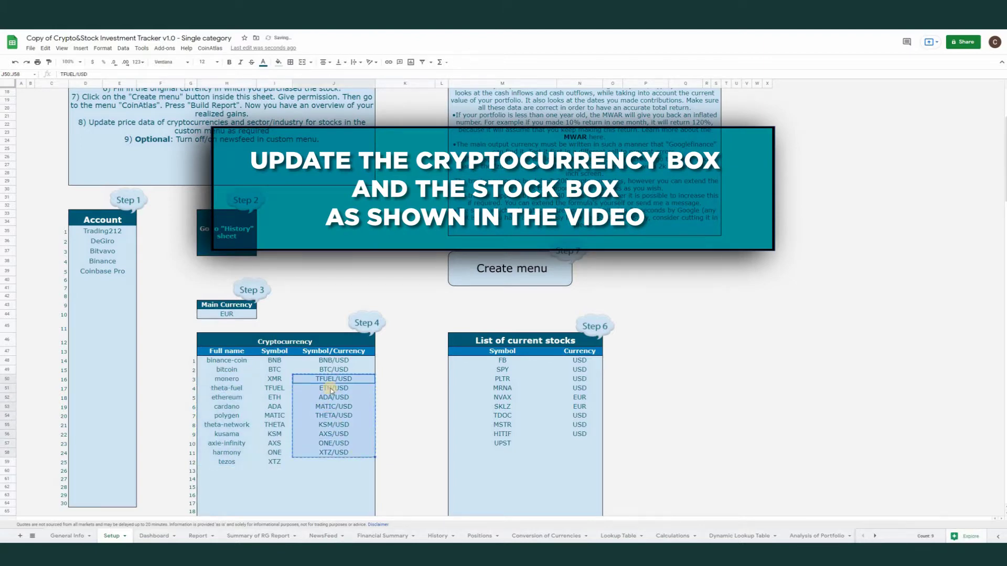
{"action": "left_click", "coordinate": [333, 388]}
{"action": "key", "text": "ctrl+v"}
{"action": "double_click", "coordinate": [333, 379]}
{"action": "key", "text": "BackSpace"}
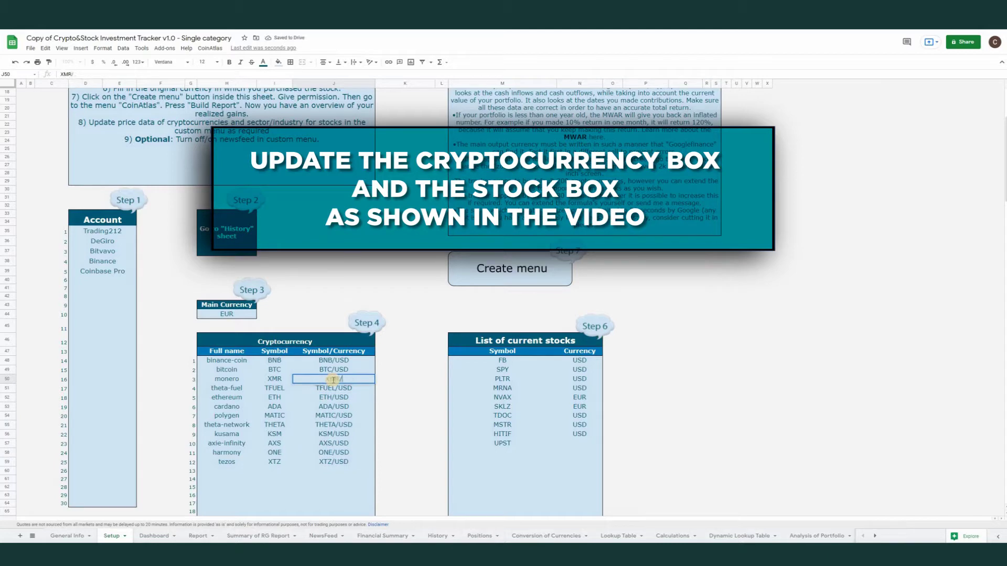
{"action": "type", "text": "XMR/USD"}
{"action": "key", "text": "Return"}
Copy the currency column in the List of current stocks and paste it one row lower, starting at SPY.
{"action": "left_click_drag", "start_coordinate": [580, 363], "coordinate": [577, 436]}
{"action": "key", "text": "ctrl+c"}
{"action": "left_click", "coordinate": [572, 370]}
{"action": "key", "text": "ctrl+v"}
{"action": "left_click", "coordinate": [578, 362]}
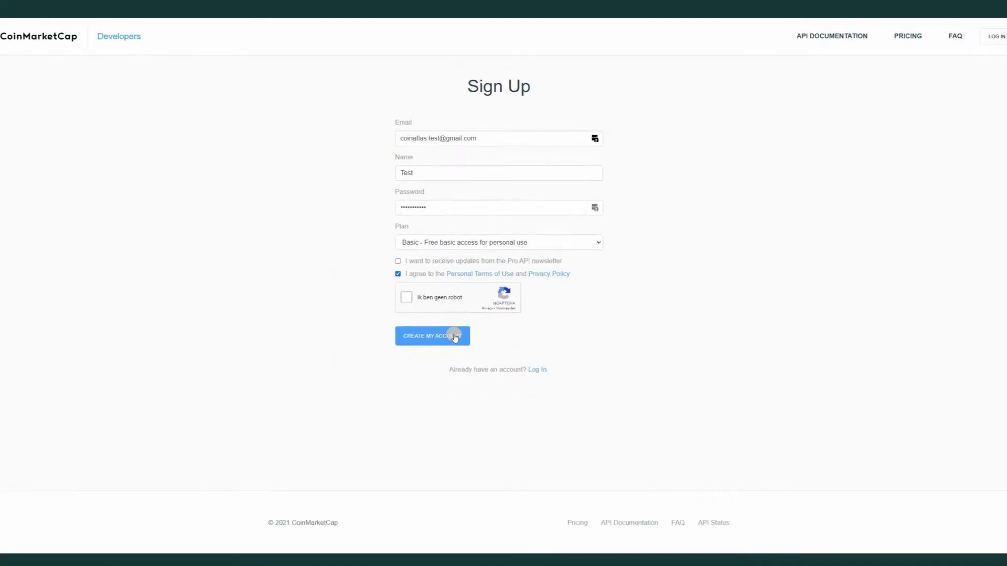
Submit the CoinMarketCap developer sign-up with the robot check, then verify the account from the confirmation email in Gmail.
{"action": "left_click", "coordinate": [415, 301]}
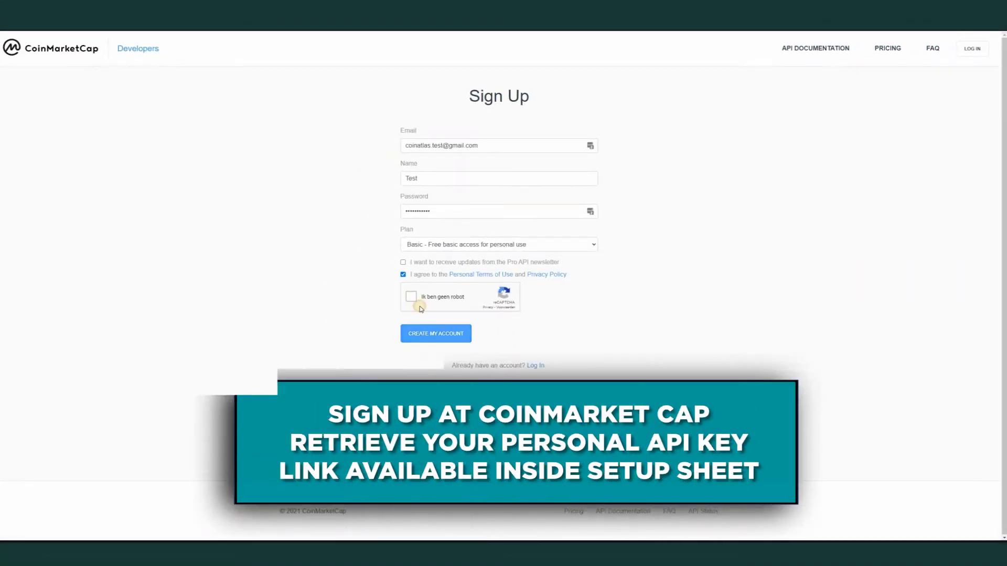
{"action": "left_click", "coordinate": [448, 332]}
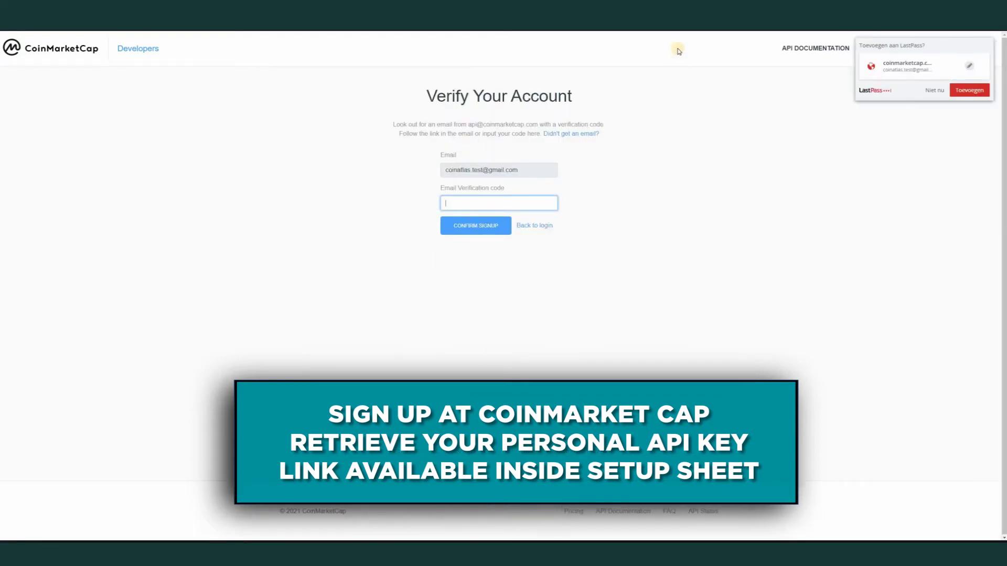
{"action": "left_click", "coordinate": [692, 11]}
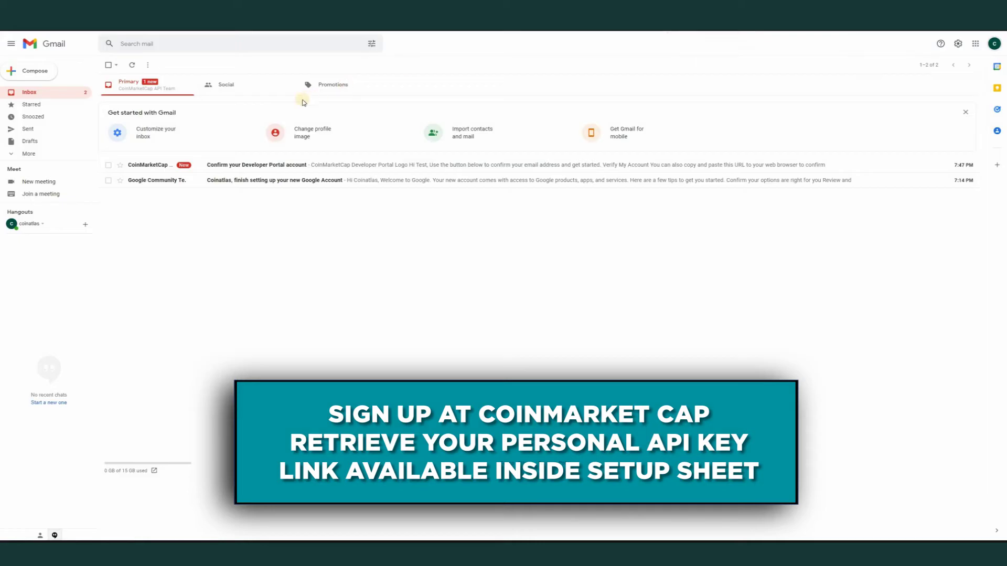
{"action": "left_click", "coordinate": [262, 165]}
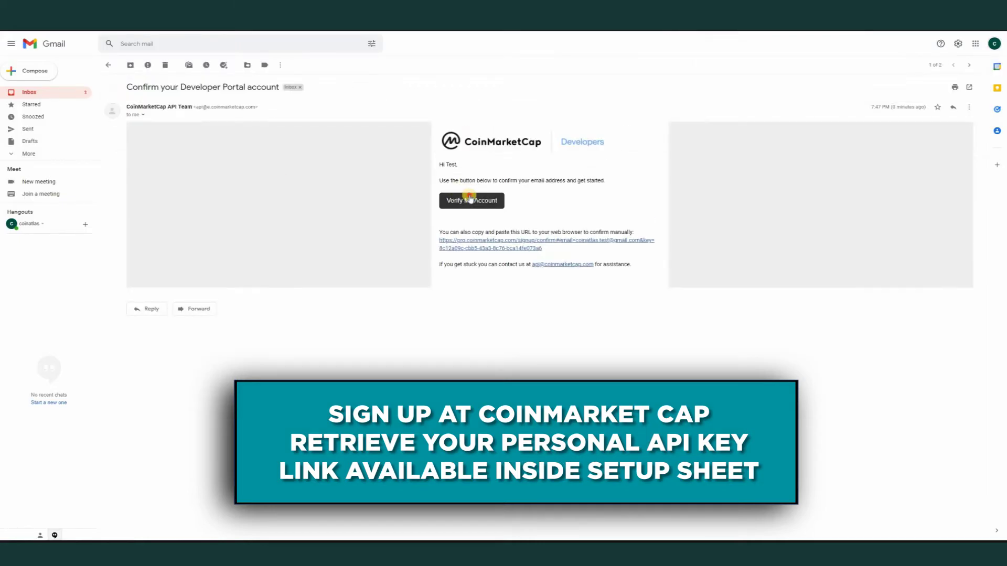
{"action": "left_click", "coordinate": [470, 200]}
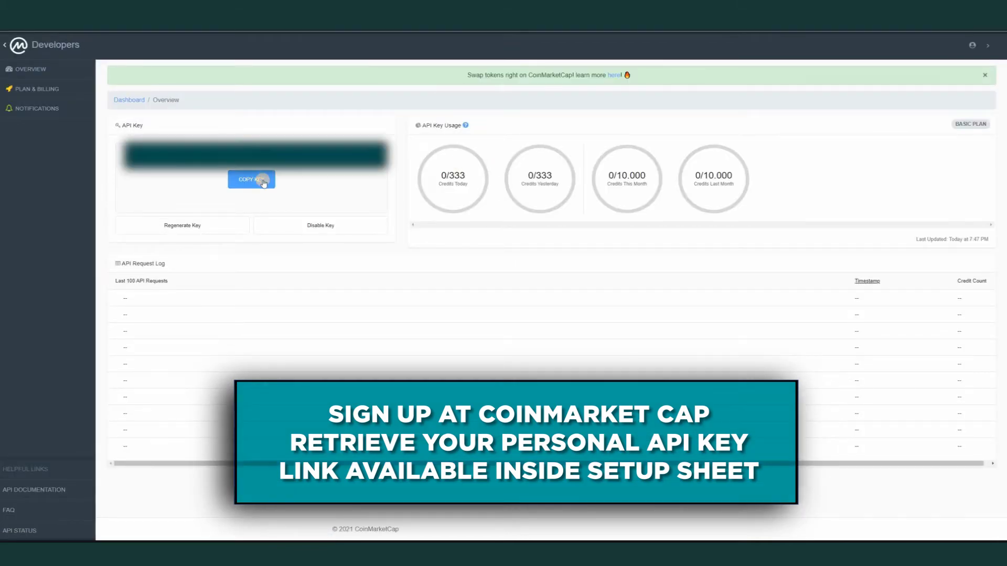
Copy the CoinMarketCap API key, paste it as the X-CMC_PRO_API_KEY value in the spreadsheet's CoinAtlas.gs script, and save the script.
{"action": "left_click", "coordinate": [264, 181]}
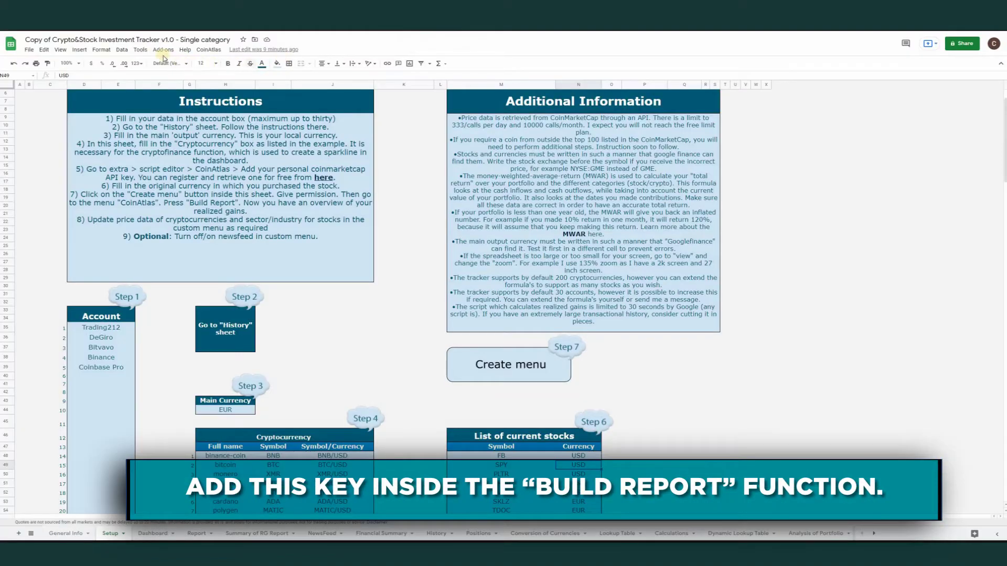
{"action": "left_click", "coordinate": [140, 49]}
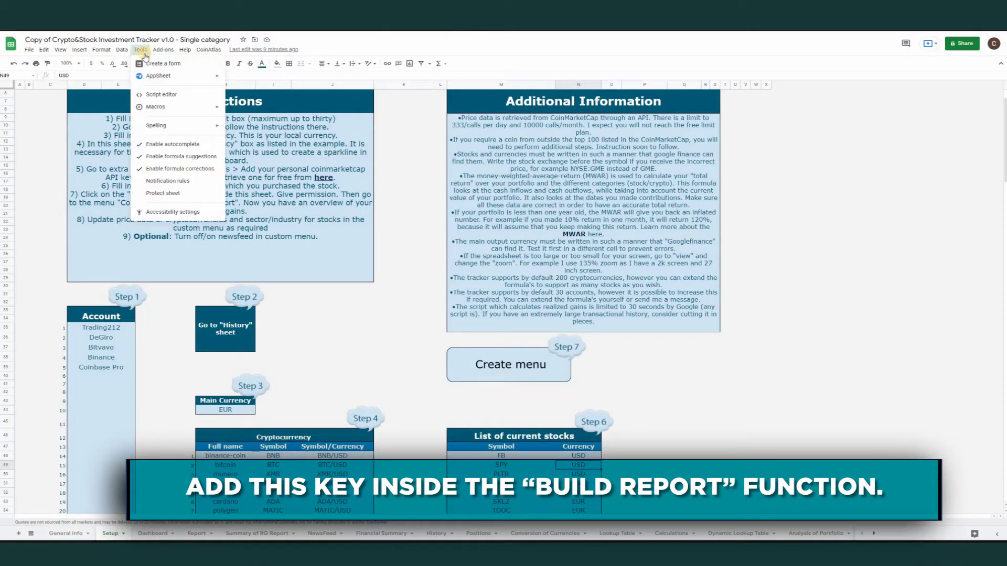
{"action": "left_click", "coordinate": [162, 94]}
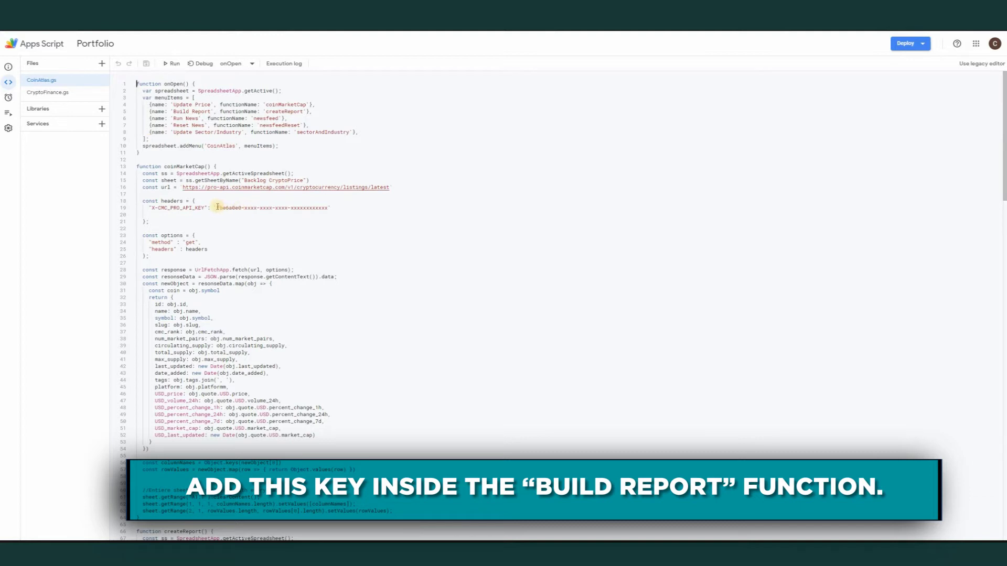
{"action": "left_click_drag", "start_coordinate": [216, 208], "coordinate": [328, 208]}
{"action": "key", "text": "ctrl+v"}
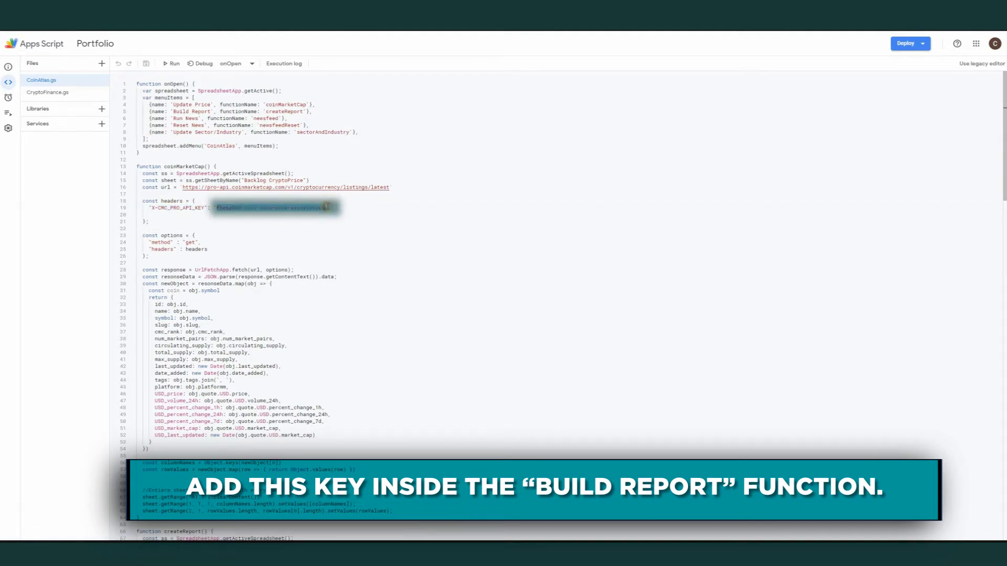
{"action": "left_click", "coordinate": [306, 152]}
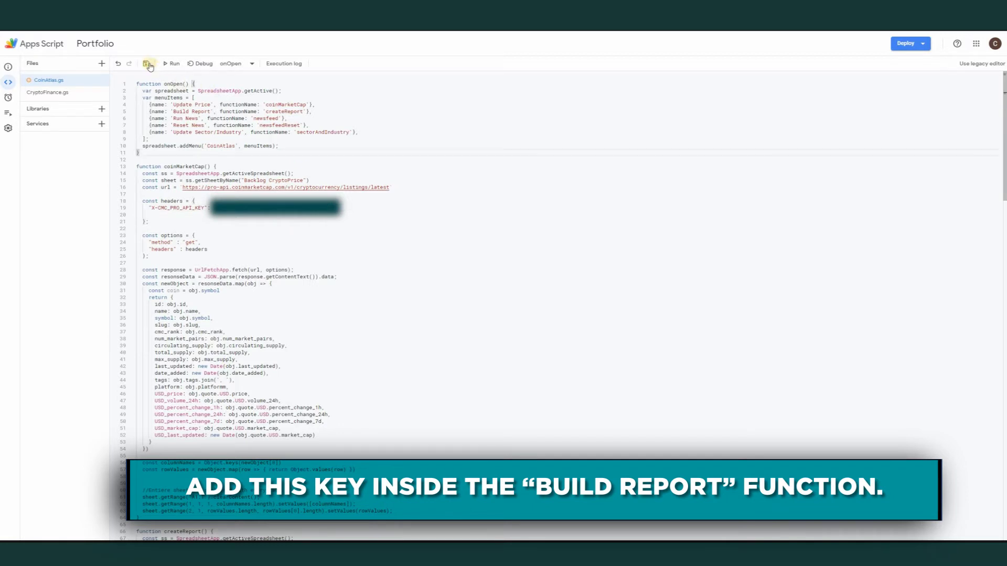
{"action": "left_click", "coordinate": [149, 65]}
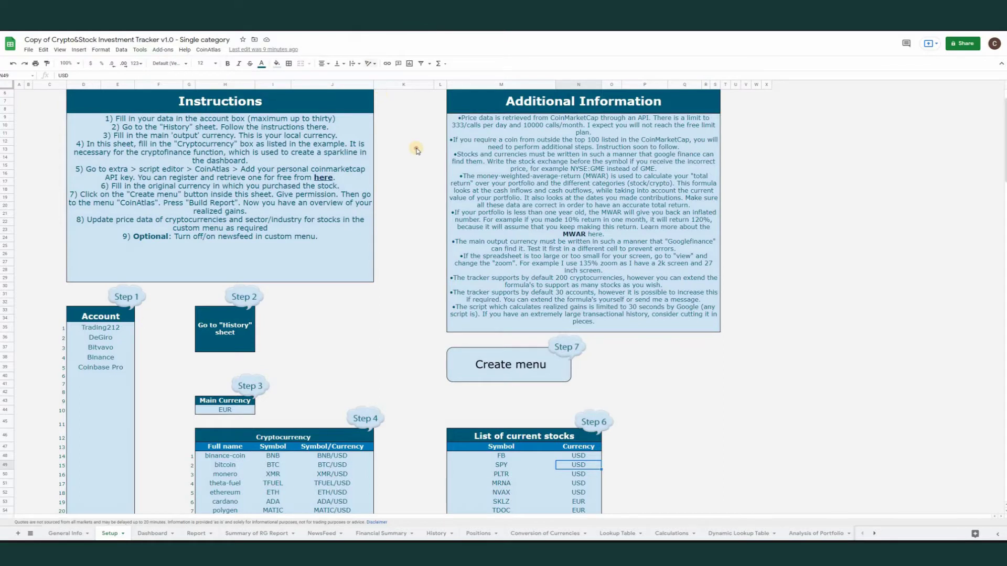
Run the CoinAtlas Update Price function from the Setup sheet and authorize the unverified Portfolio script with the existing Google account.
{"action": "left_click", "coordinate": [408, 149]}
{"action": "left_click", "coordinate": [208, 49]}
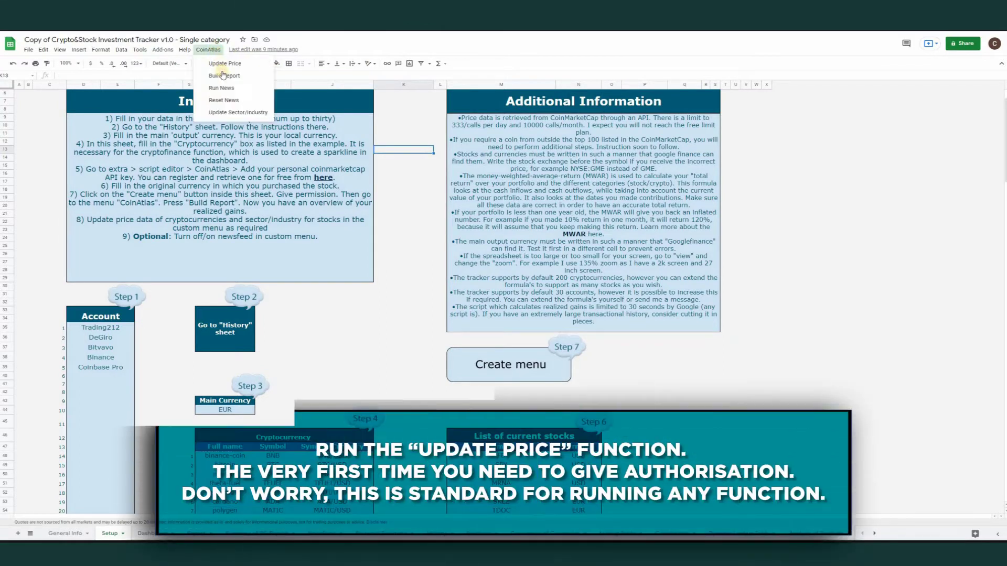
{"action": "left_click", "coordinate": [248, 63]}
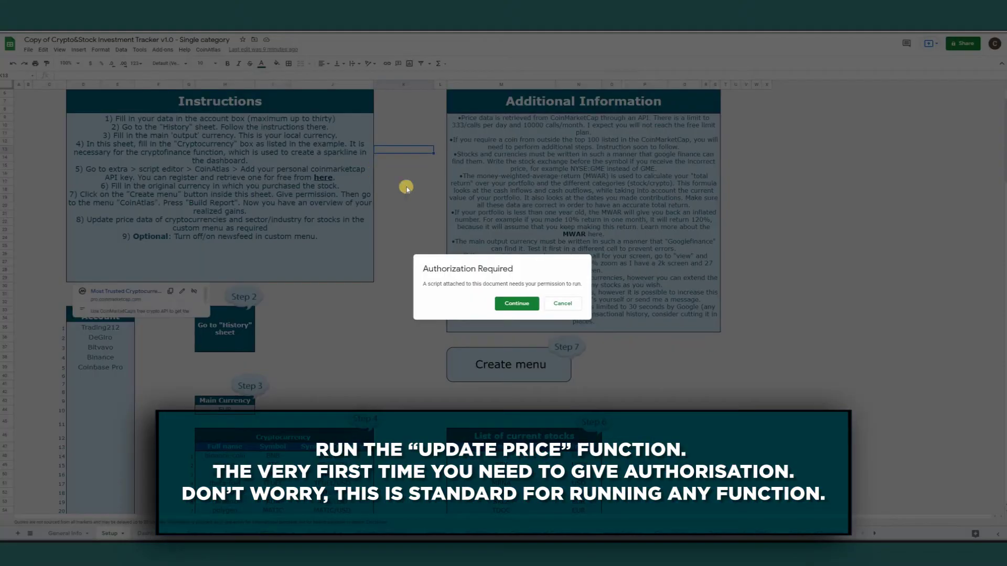
{"action": "left_click", "coordinate": [514, 303]}
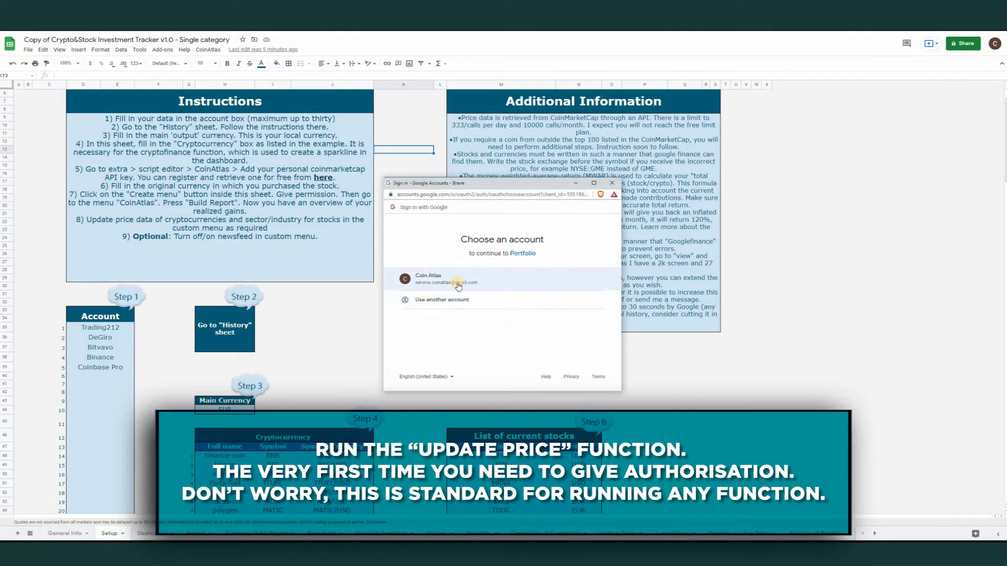
{"action": "left_click", "coordinate": [457, 282]}
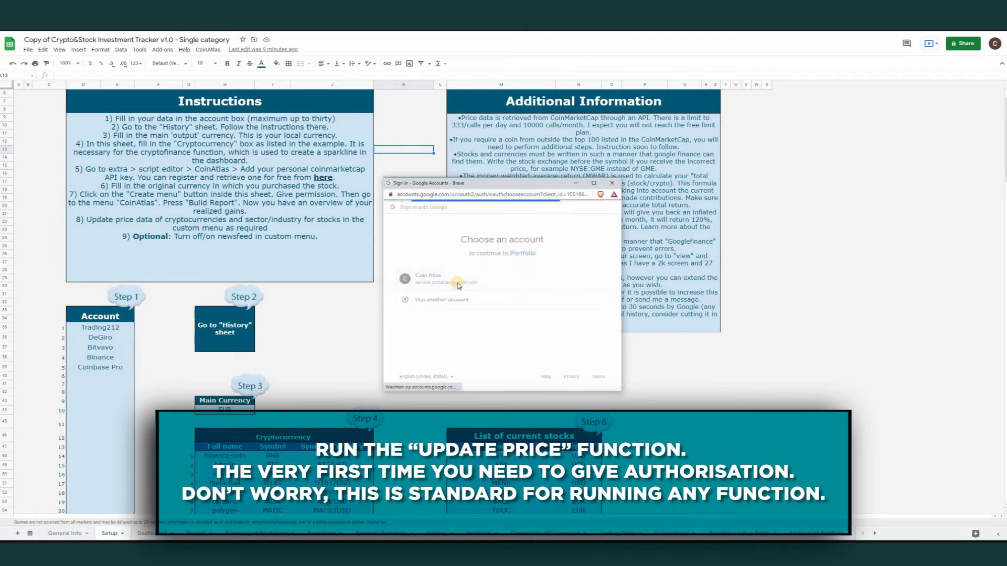
{"action": "left_click", "coordinate": [411, 333]}
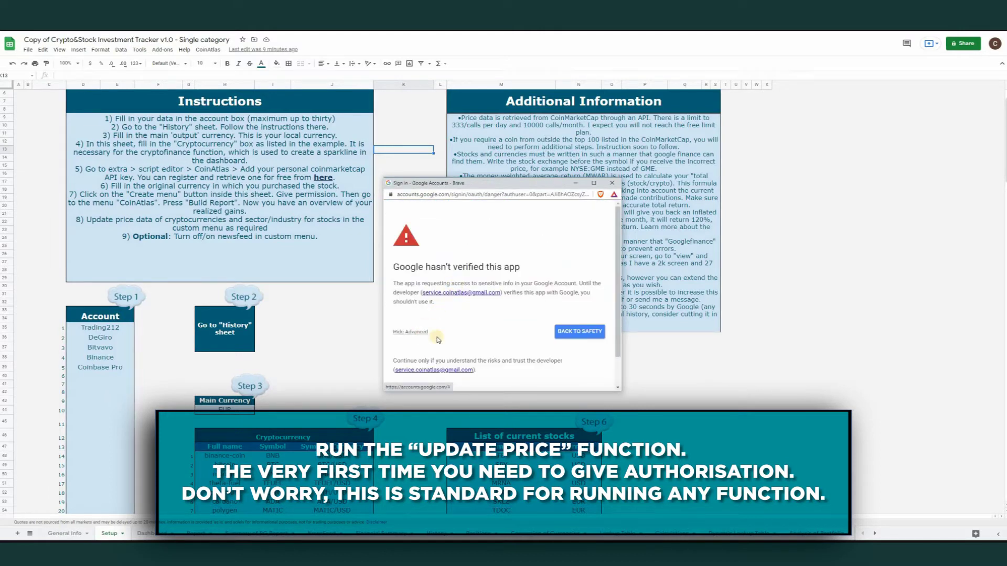
{"action": "scroll", "coordinate": [442, 346], "scroll_direction": "down", "scroll_amount": 1}
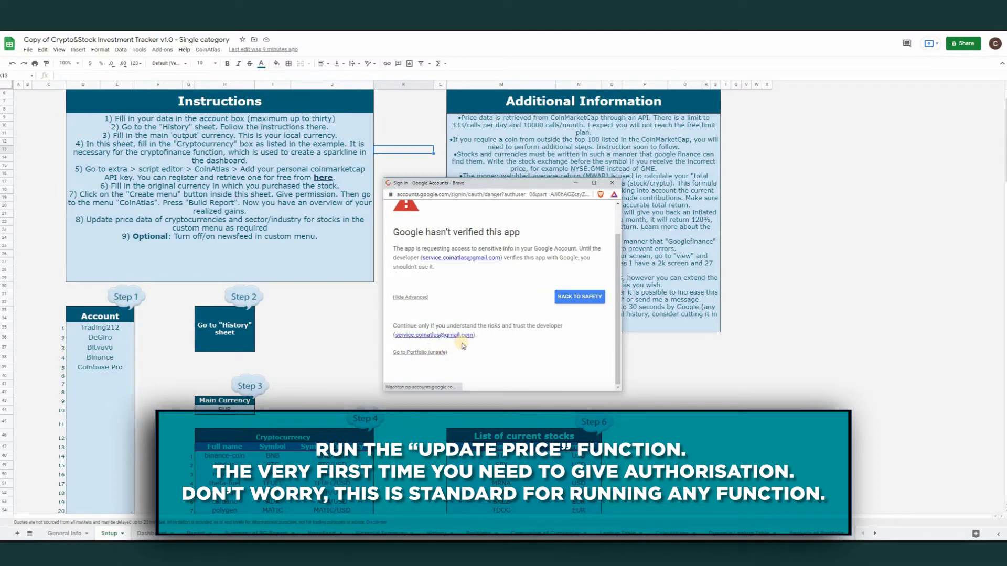
{"action": "scroll", "coordinate": [535, 336], "scroll_direction": "down", "scroll_amount": 2}
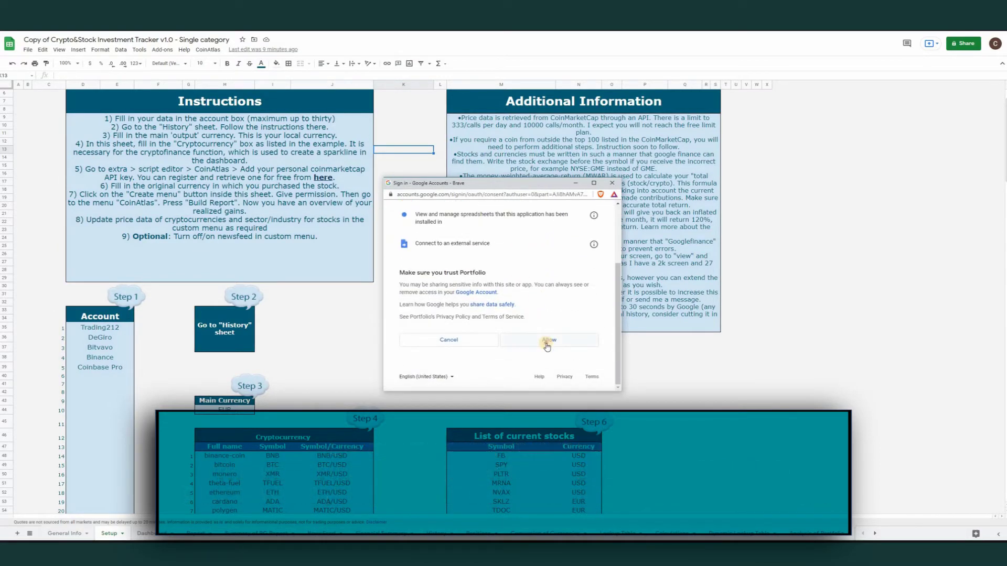
{"action": "left_click", "coordinate": [523, 337]}
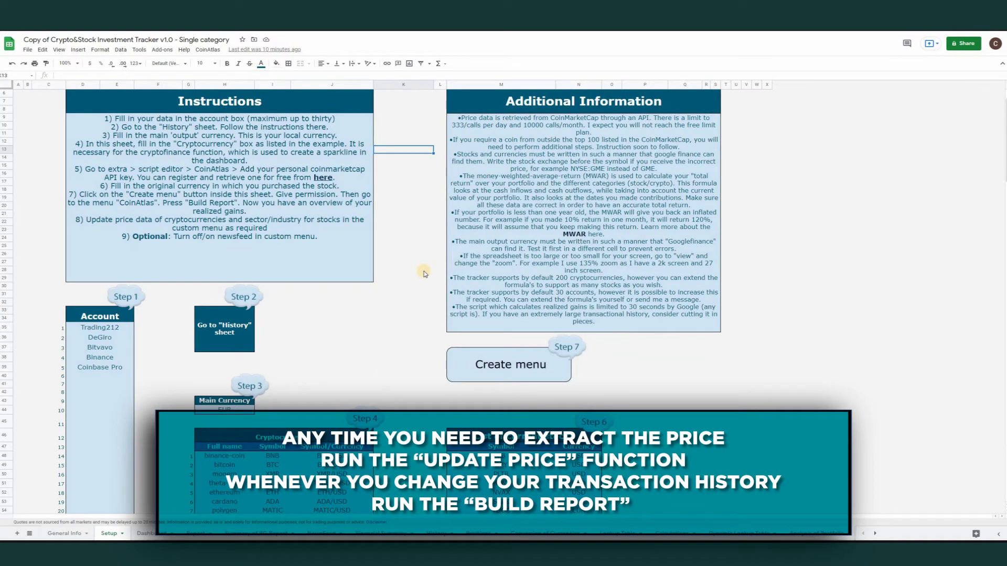
Run the CoinAtlas Update Price function again, followed by the Build Report function.
{"action": "left_click", "coordinate": [212, 51]}
{"action": "left_click", "coordinate": [240, 69]}
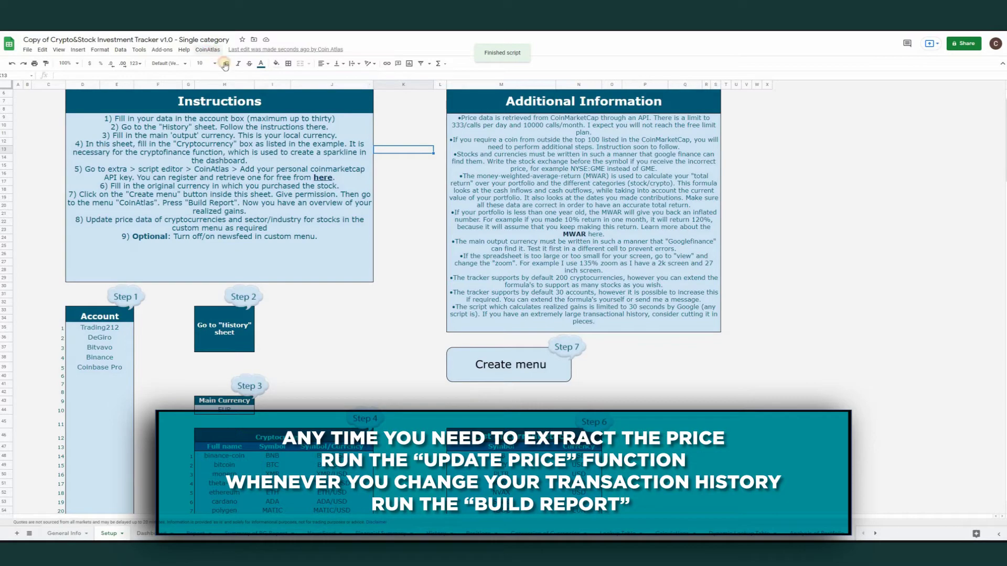
{"action": "left_click", "coordinate": [208, 50]}
{"action": "left_click", "coordinate": [240, 74]}
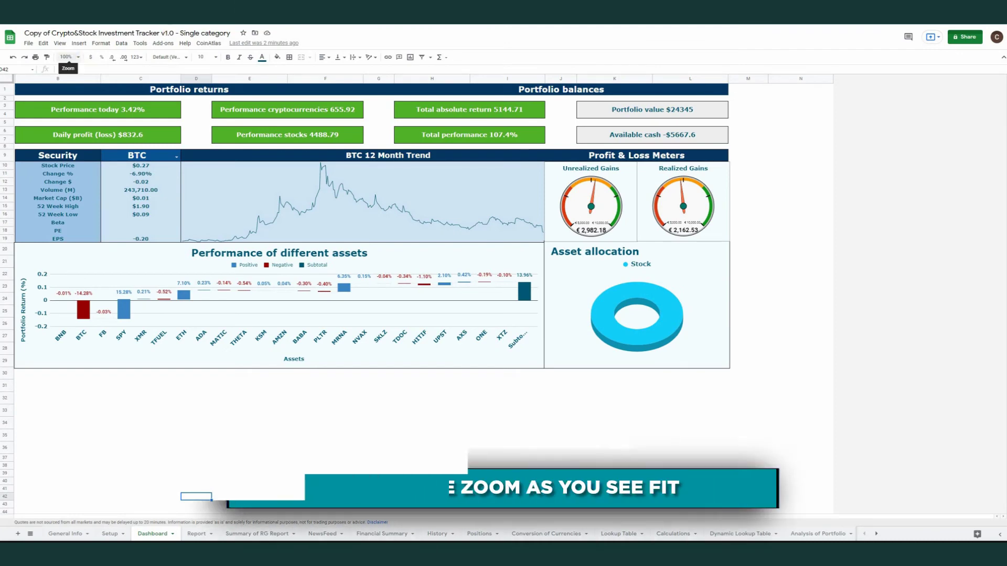
On the Dashboard sheet, set the zoom to 135% and choose MRNA as the security to display.
{"action": "left_click", "coordinate": [67, 57]}
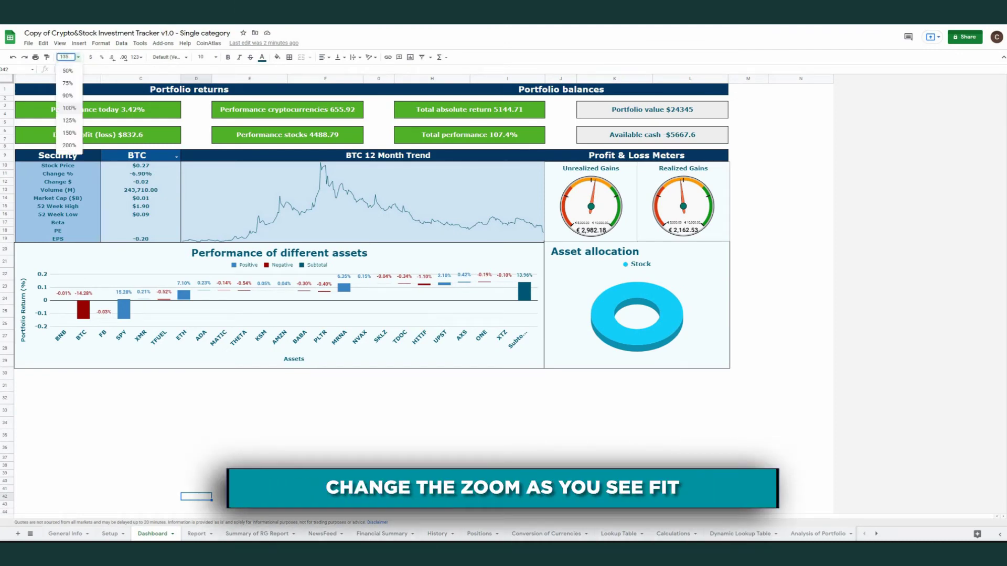
{"action": "type", "text": "135"}
{"action": "key", "text": "Return"}
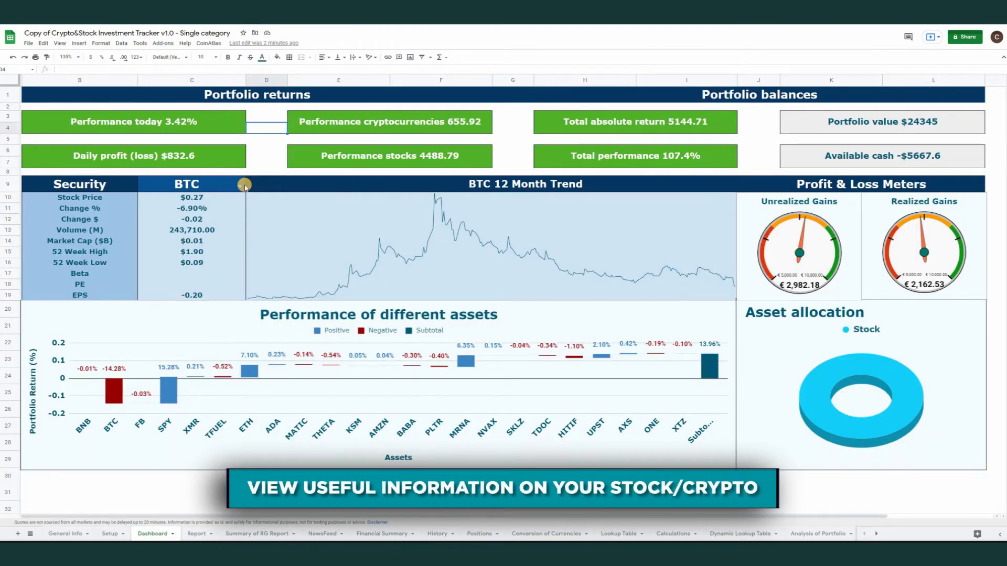
{"action": "left_click", "coordinate": [244, 185]}
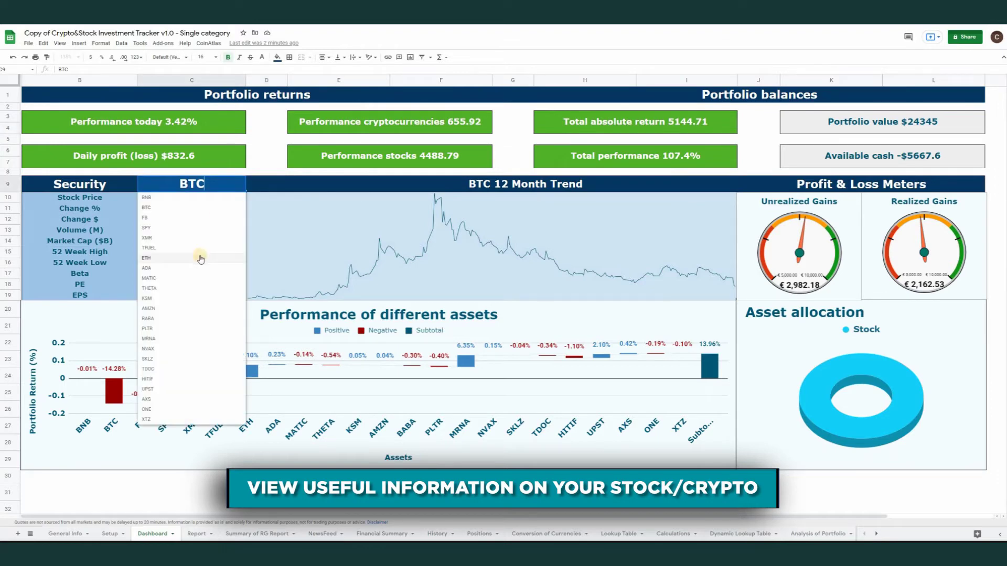
{"action": "left_click", "coordinate": [184, 339]}
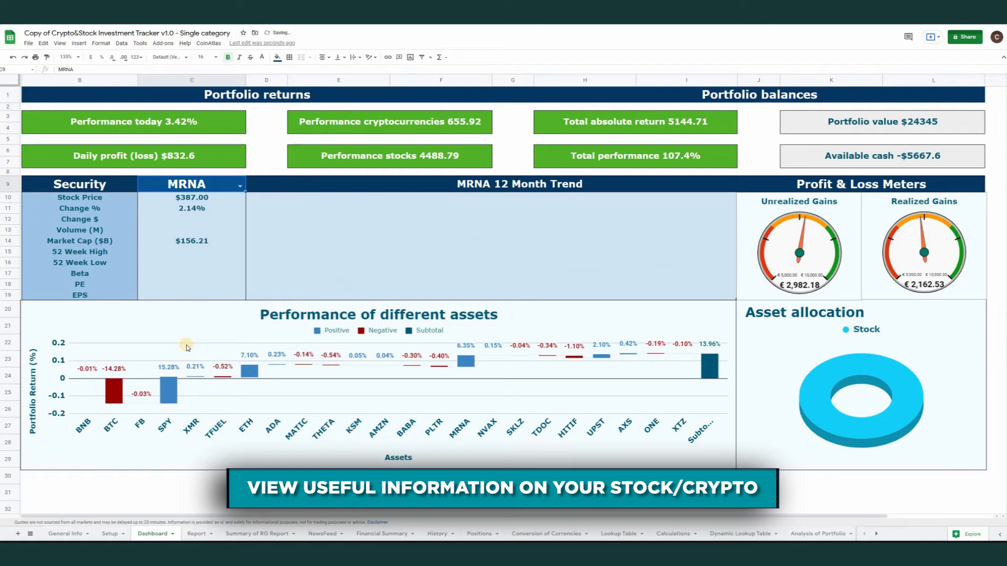
Change the security displayed on the Dashboard to PLTR and, after viewing its trend, to XMR.
{"action": "left_click", "coordinate": [240, 186]}
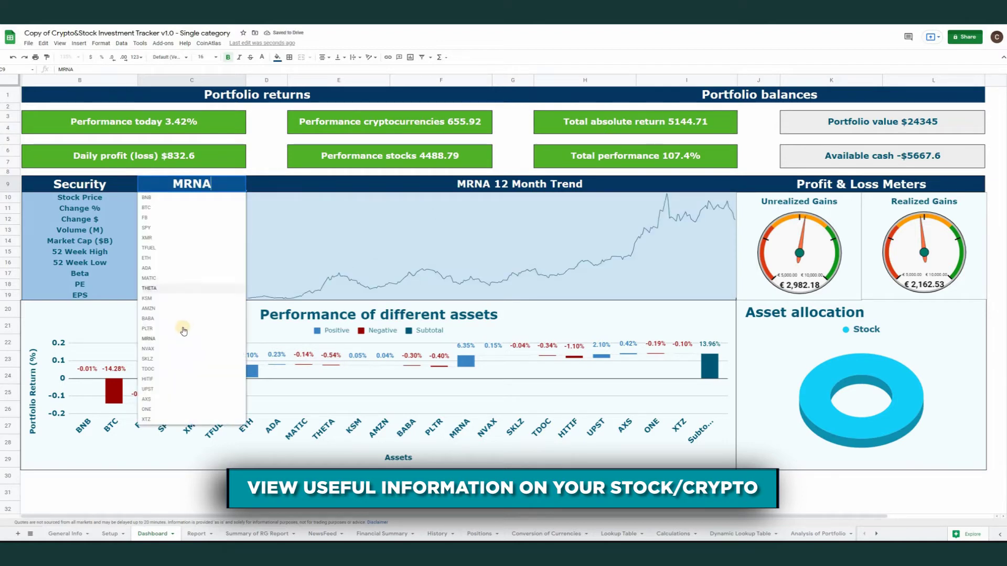
{"action": "left_click", "coordinate": [190, 330]}
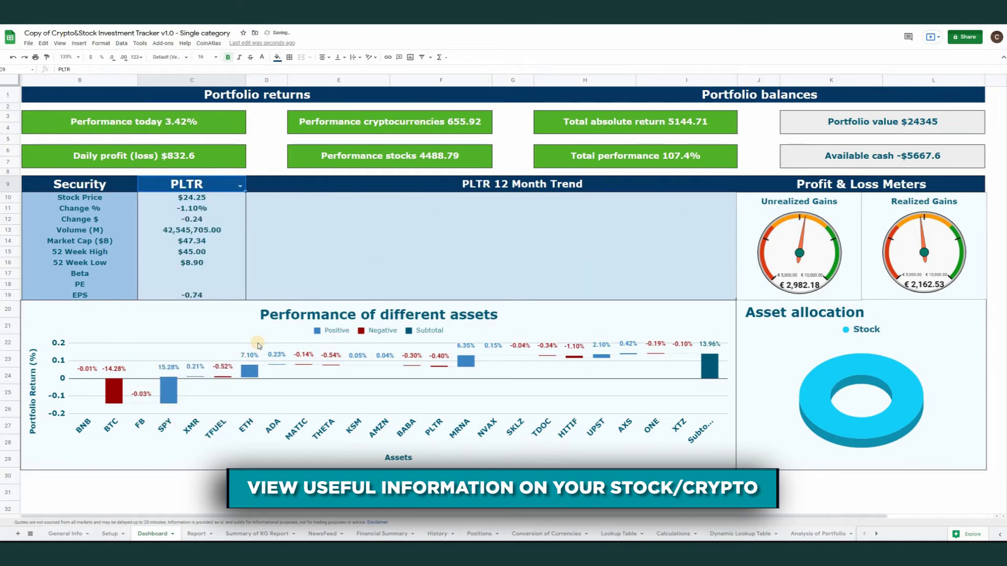
{"action": "left_click", "coordinate": [240, 186]}
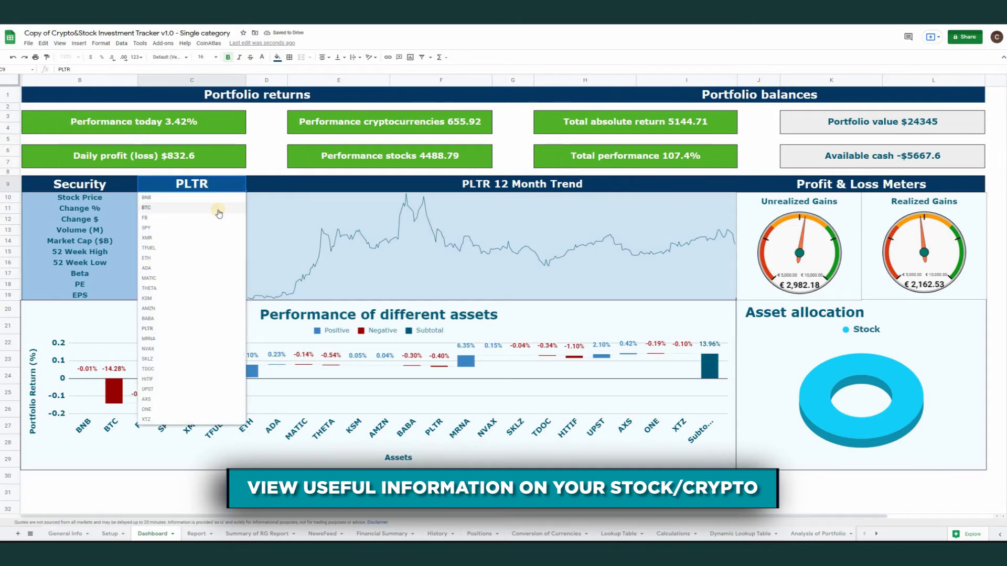
{"action": "left_click", "coordinate": [197, 238]}
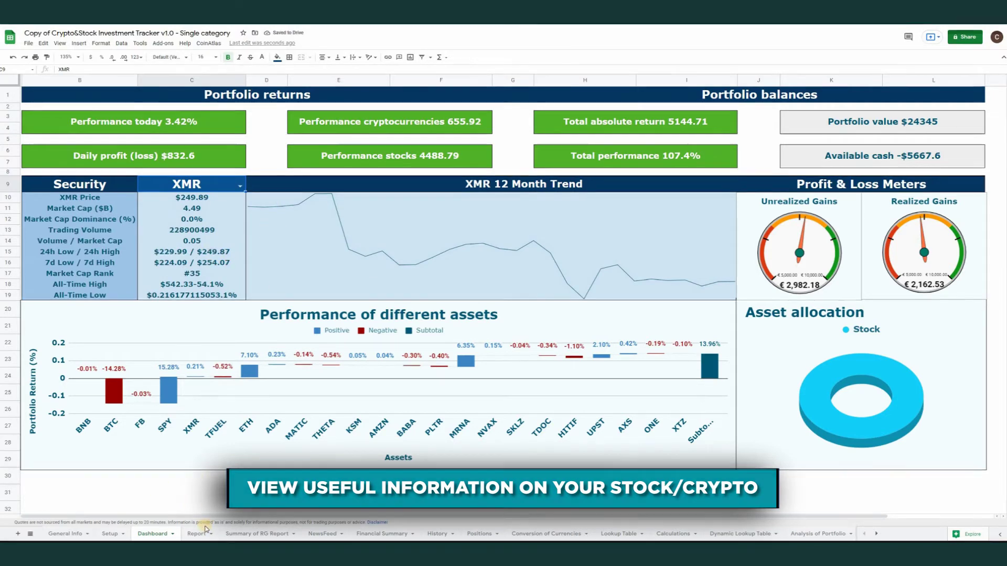
Examine the realized gains and the Unrealized Securities List on the Summary of RG Report sheet.
{"action": "left_click", "coordinate": [264, 534]}
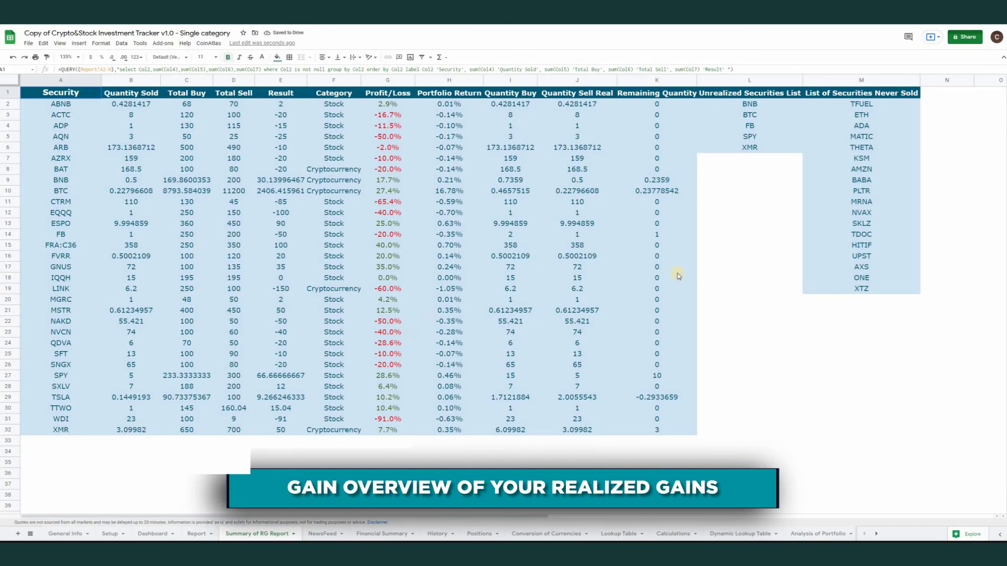
{"action": "left_click", "coordinate": [753, 147]}
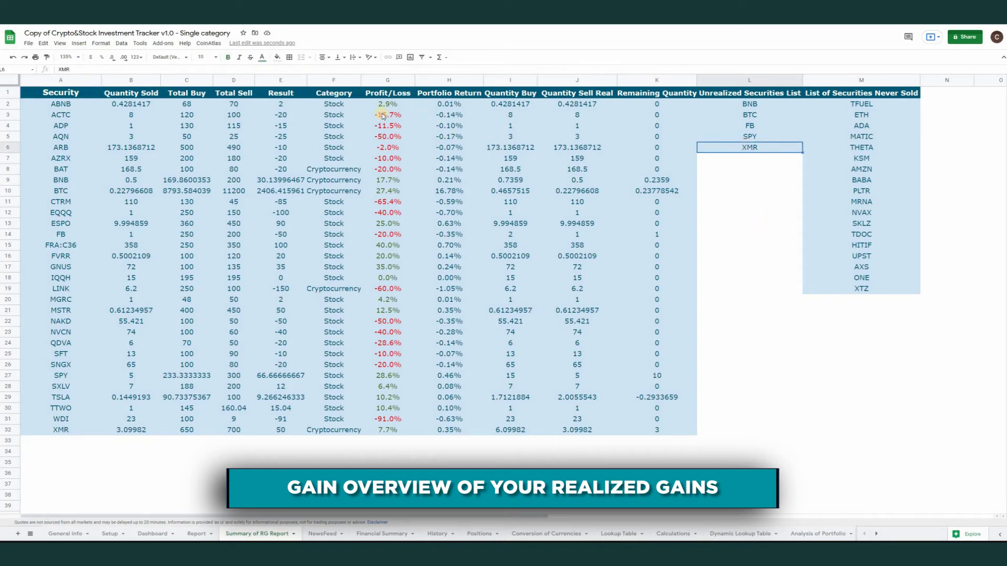
On the NewsFeed sheet, choose MRNA as the stock for the news list.
{"action": "left_click", "coordinate": [335, 535]}
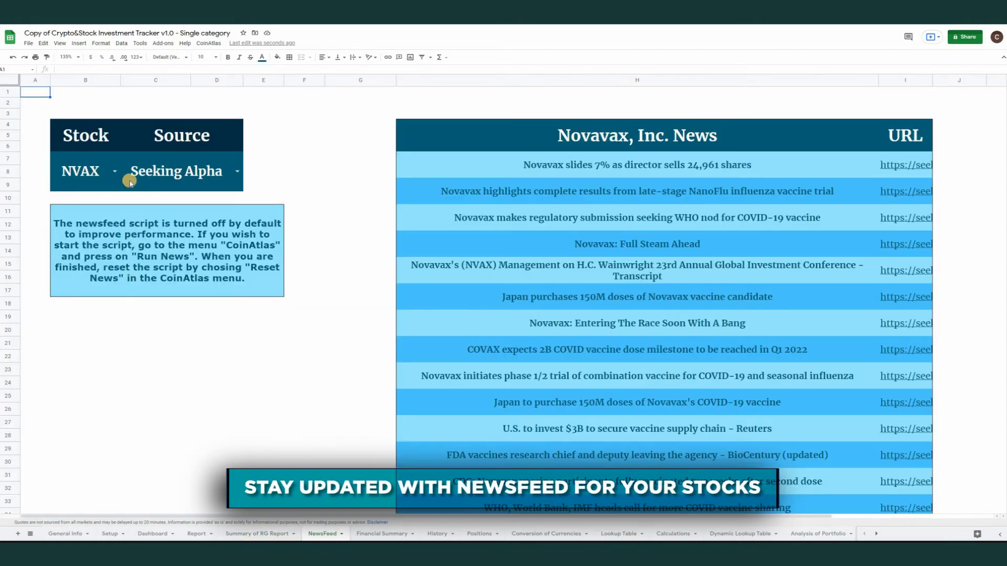
{"action": "left_click", "coordinate": [115, 173]}
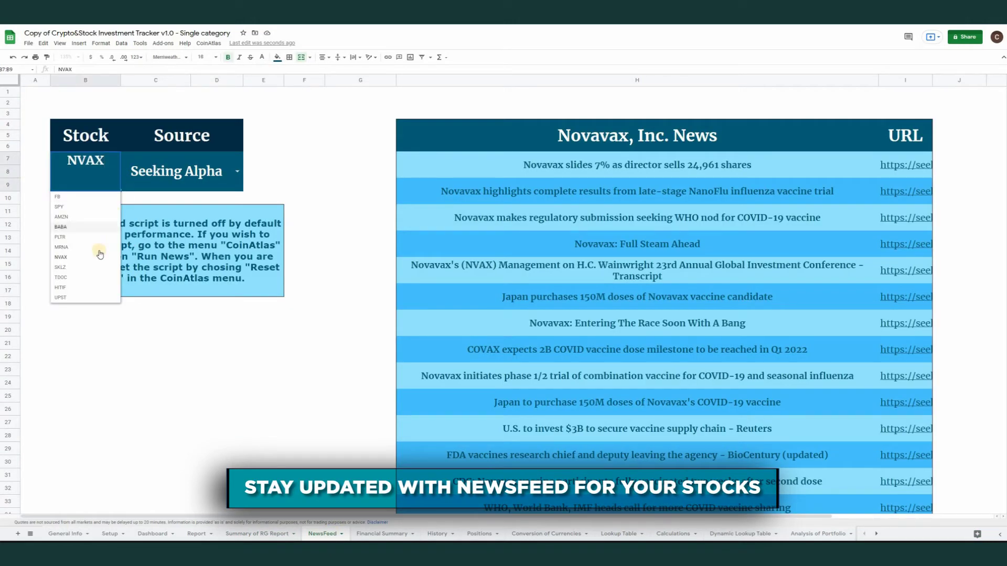
{"action": "left_click", "coordinate": [61, 247]}
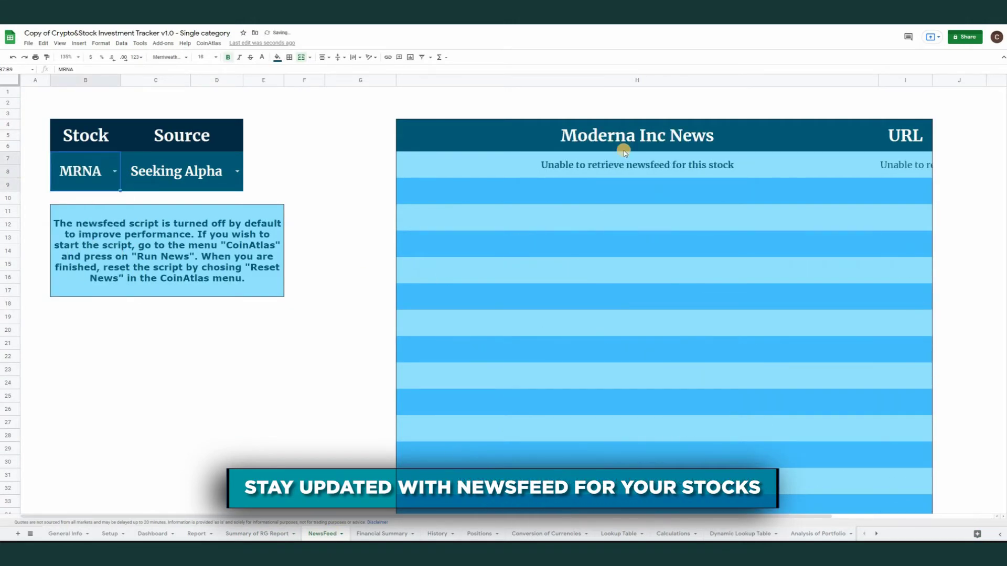
Change the news source to Cointelegraph to view general cryptocurrency news, and switch it to CryptoNinjas.
{"action": "left_click", "coordinate": [235, 172]}
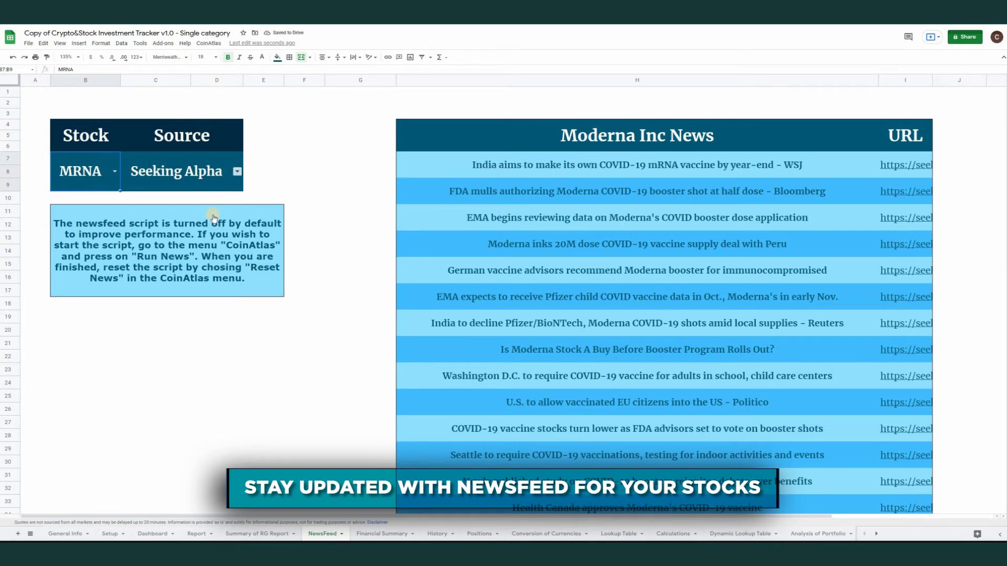
{"action": "left_click", "coordinate": [227, 190]}
{"action": "left_click", "coordinate": [237, 173]}
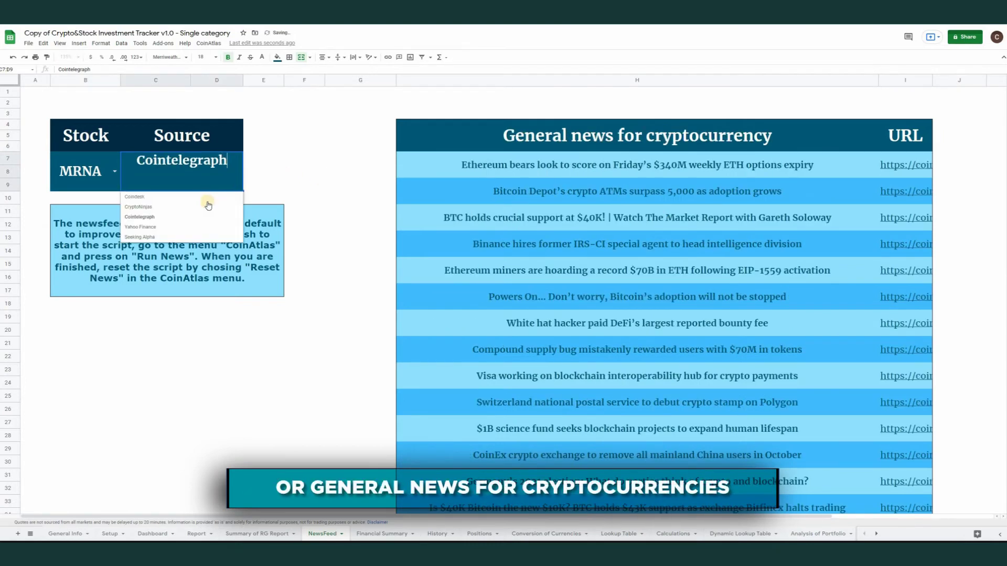
{"action": "left_click", "coordinate": [207, 208]}
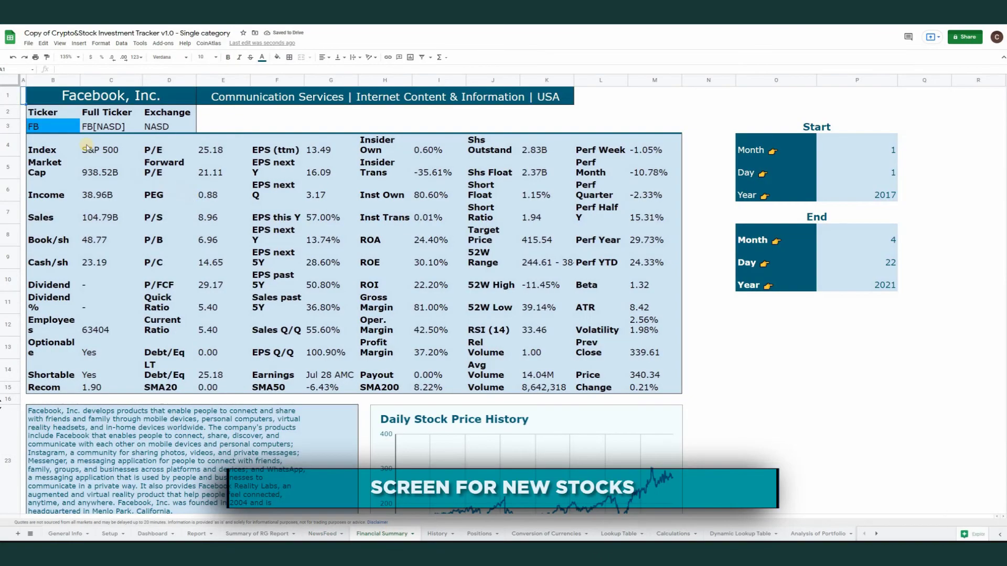
Set the ticker on the Financial Summary sheet to MRNA.
{"action": "left_click", "coordinate": [42, 128]}
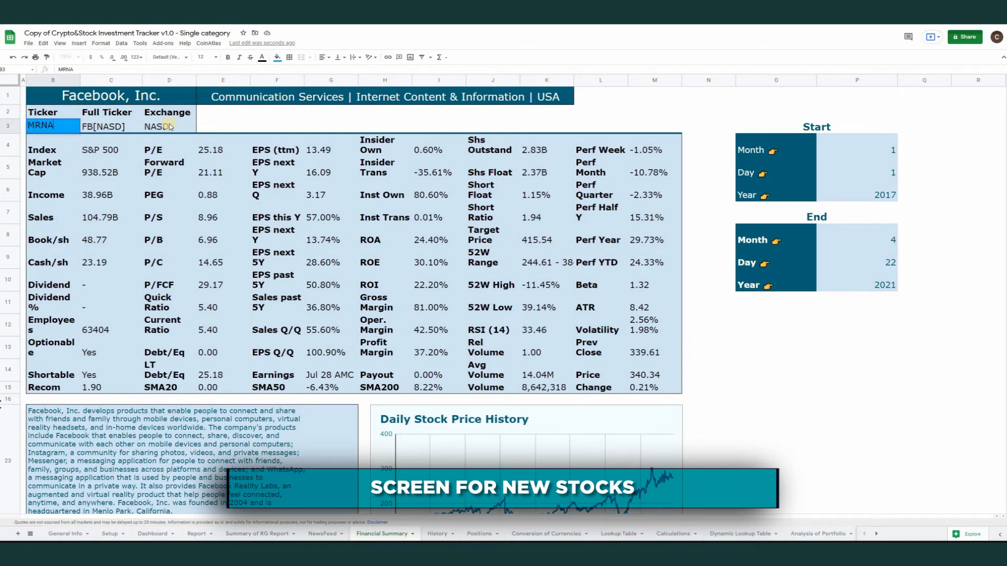
{"action": "key", "text": "Return"}
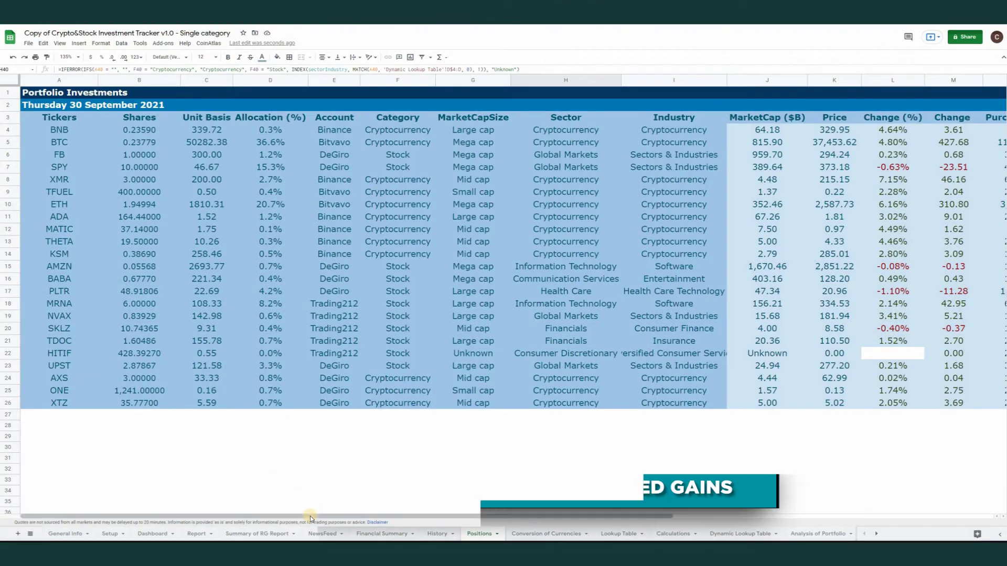
Examine the price, position value and return columns of the holdings on the Positions sheet.
{"action": "left_click_drag", "start_coordinate": [311, 519], "coordinate": [641, 500]}
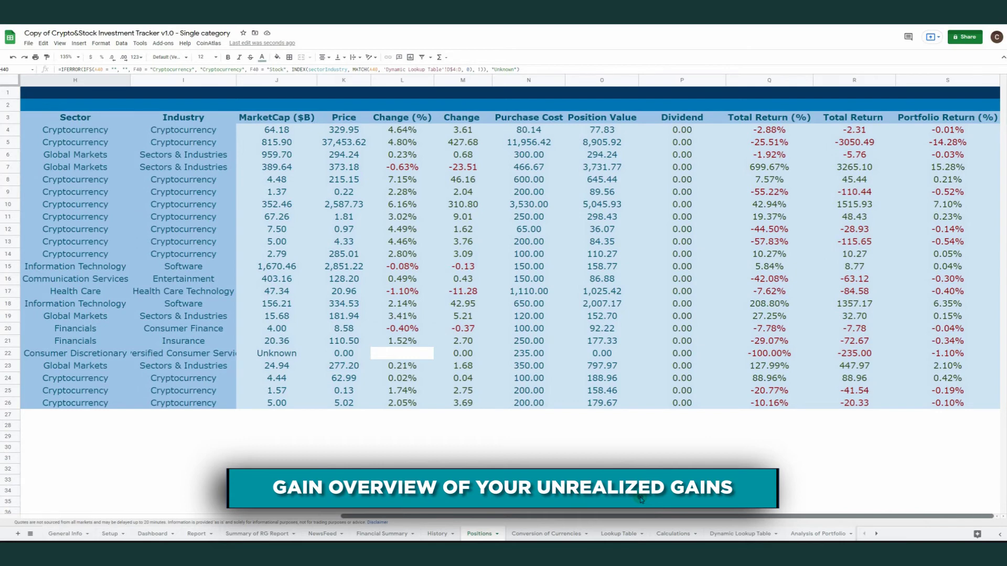
{"action": "left_click", "coordinate": [694, 533]}
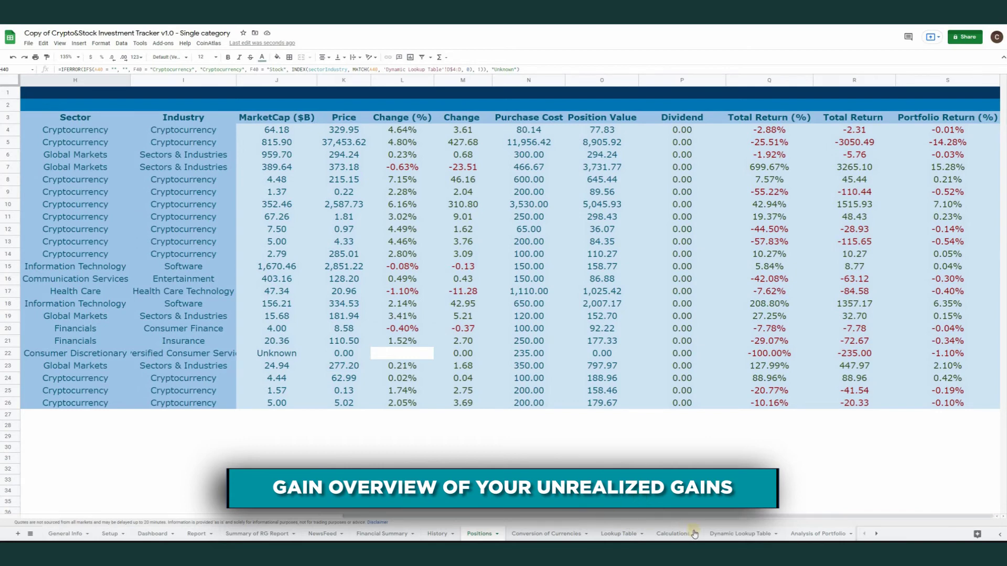
Open the Analysis of Portfolio sheet, set the zoom to 100%, and review the allocation, account, market cap, sector and industry charts.
{"action": "left_click", "coordinate": [809, 534]}
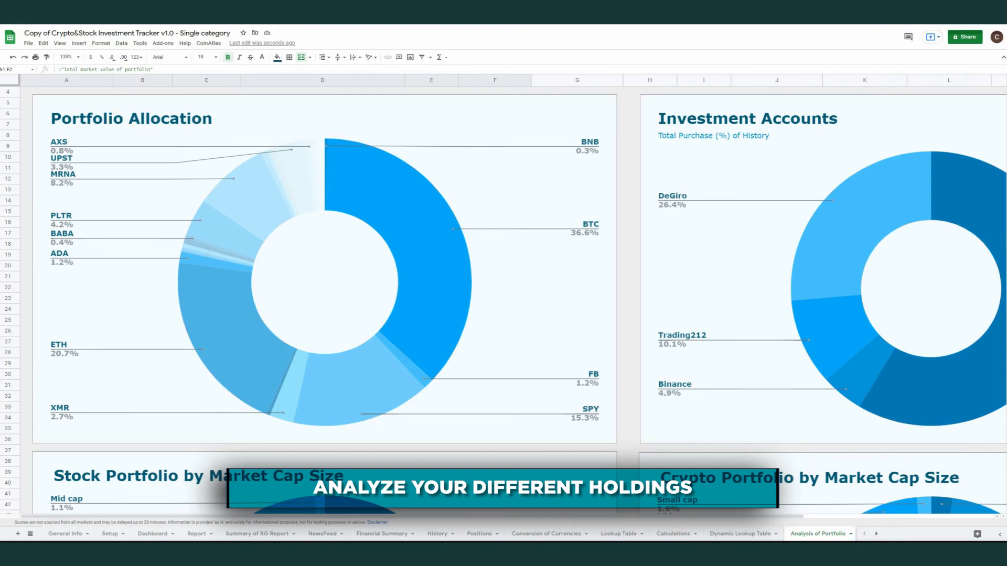
{"action": "left_click_drag", "start_coordinate": [564, 519], "coordinate": [642, 519]}
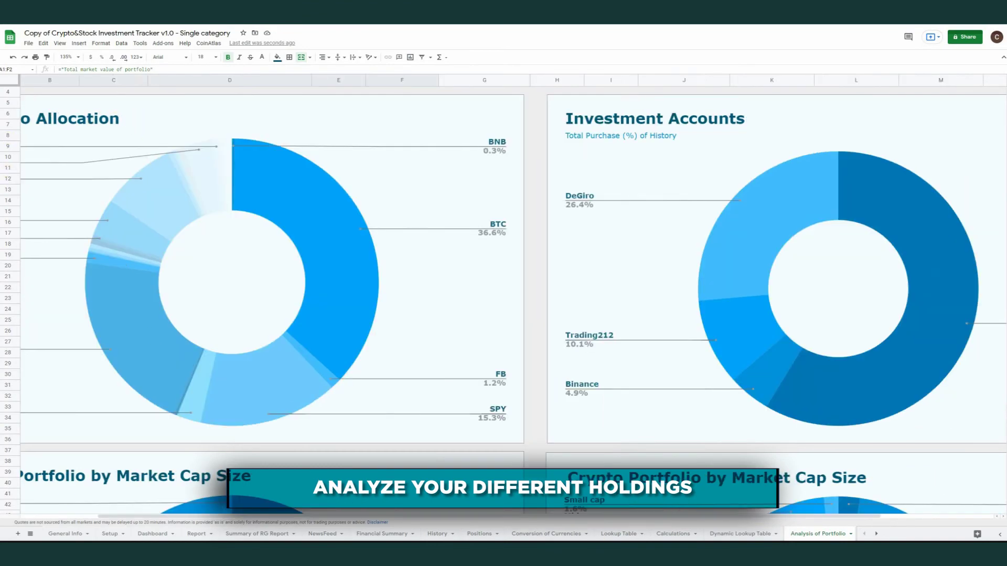
{"action": "left_click", "coordinate": [80, 62]}
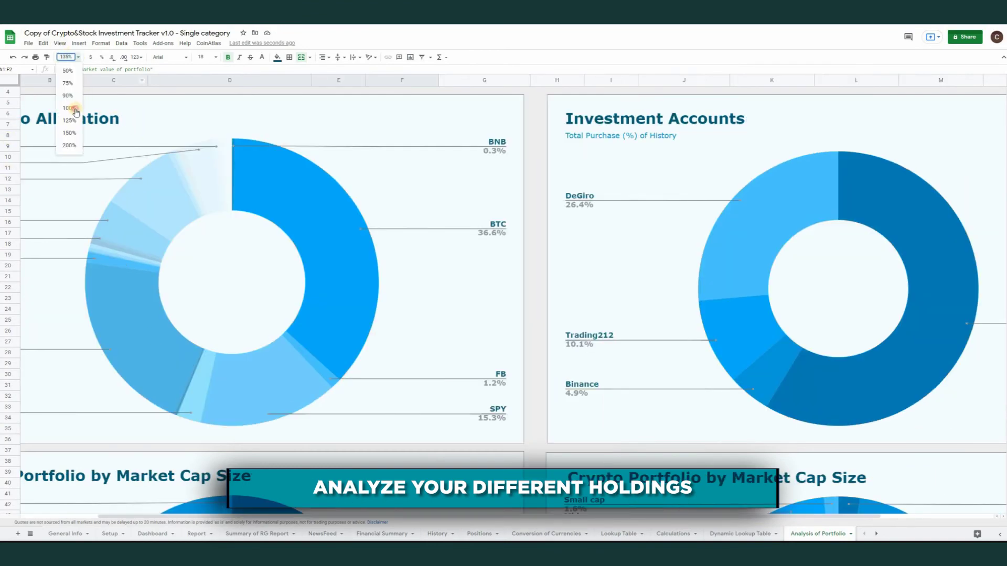
{"action": "left_click", "coordinate": [70, 107]}
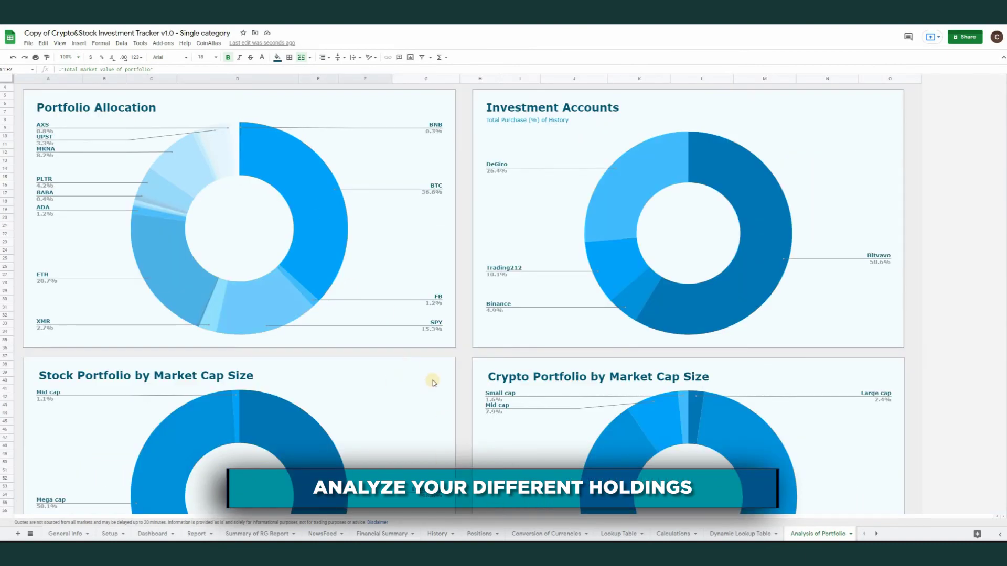
{"action": "scroll", "coordinate": [434, 382], "scroll_direction": "down", "scroll_amount": 6}
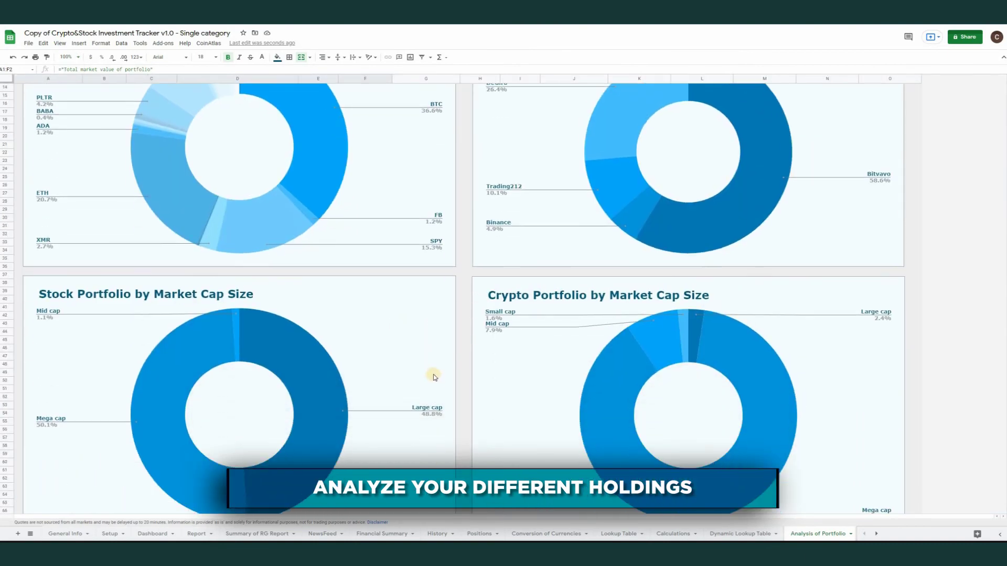
{"action": "scroll", "coordinate": [433, 375], "scroll_direction": "down", "scroll_amount": 8}
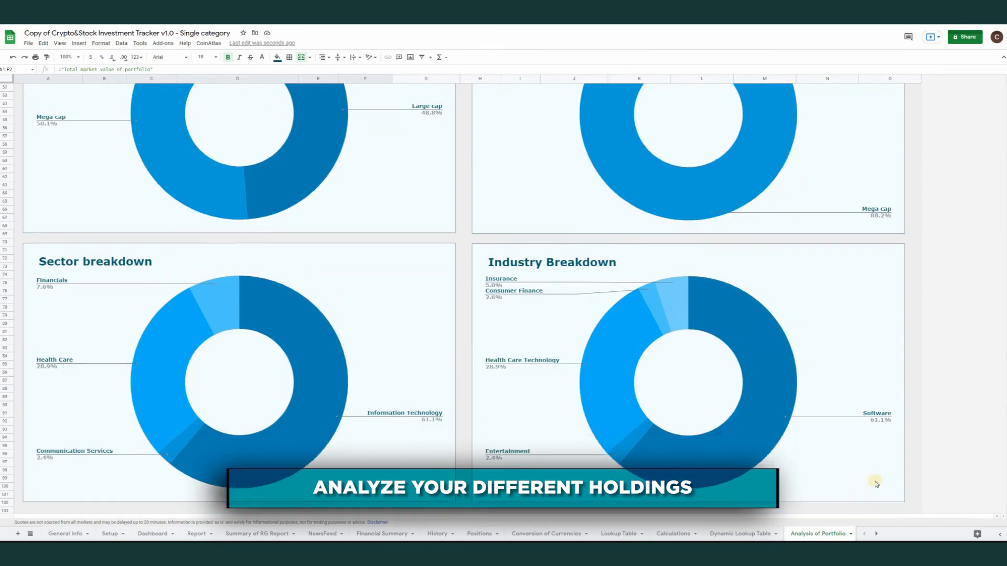
Open the Investor return sheet and examine the asset performance, portfolio percentage and absolute return per category charts.
{"action": "left_click", "coordinate": [874, 534]}
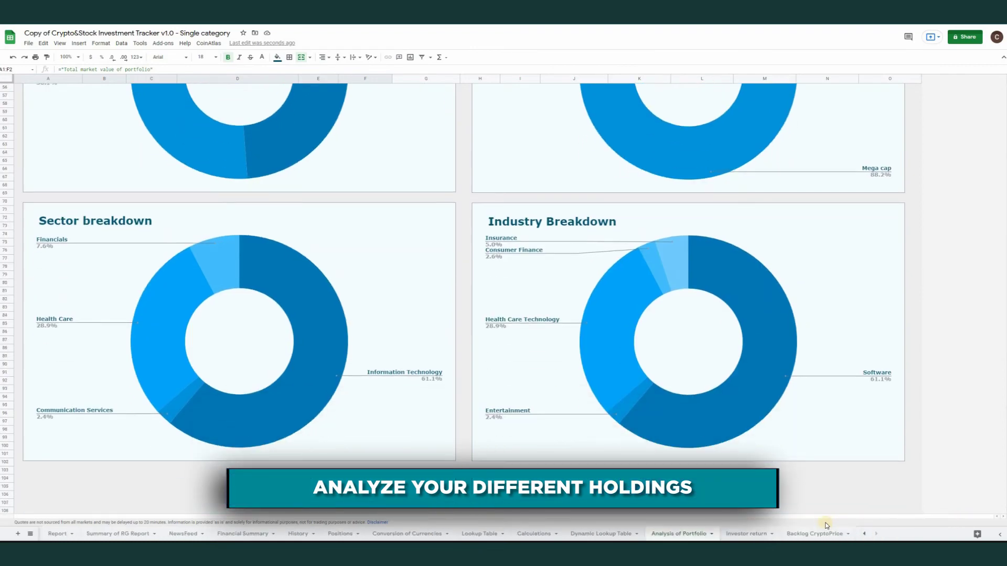
{"action": "left_click", "coordinate": [749, 533]}
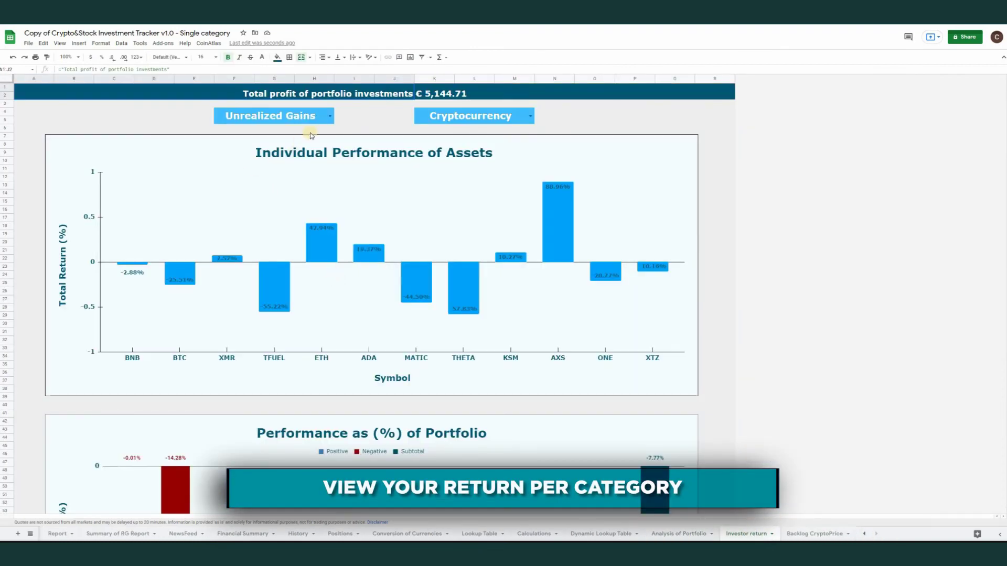
{"action": "scroll", "coordinate": [305, 187], "scroll_direction": "down", "scroll_amount": 7}
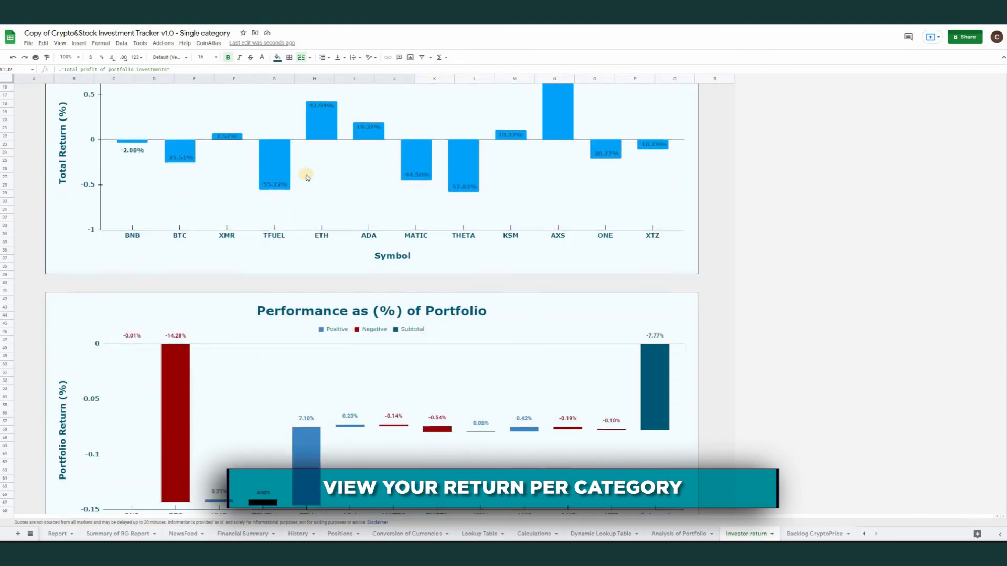
{"action": "scroll", "coordinate": [305, 180], "scroll_direction": "down", "scroll_amount": 3}
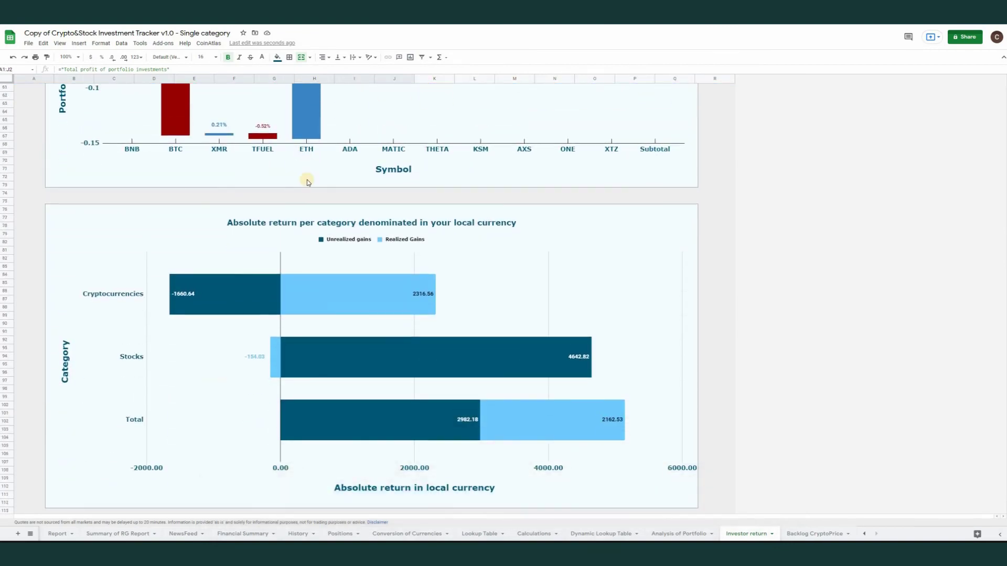
{"action": "scroll", "coordinate": [307, 180], "scroll_direction": "up", "scroll_amount": 10}
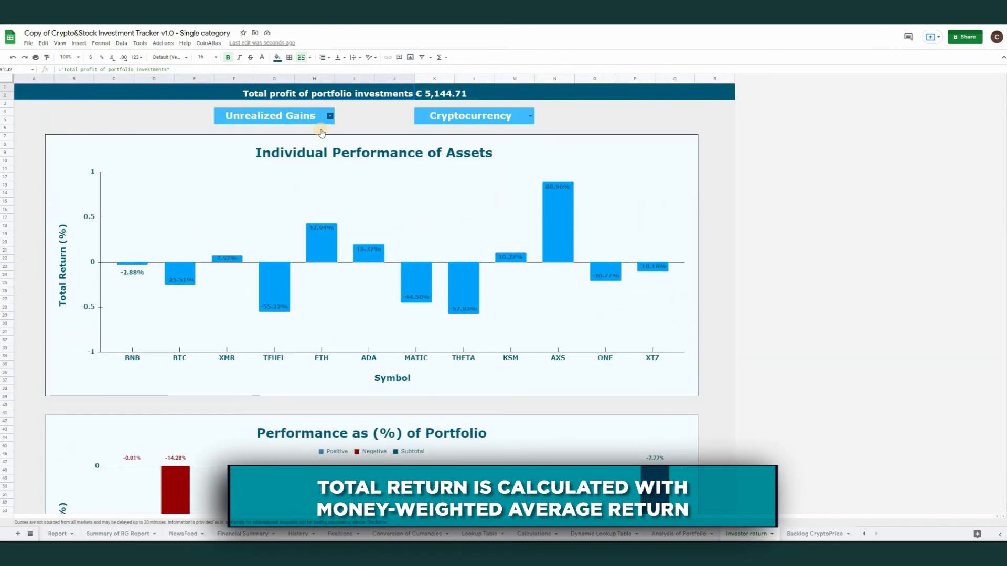
Set the Investor return charts to Realized Gains and the Stock category, and review the asset performance charts.
{"action": "left_click", "coordinate": [329, 117]}
{"action": "left_click", "coordinate": [300, 131]}
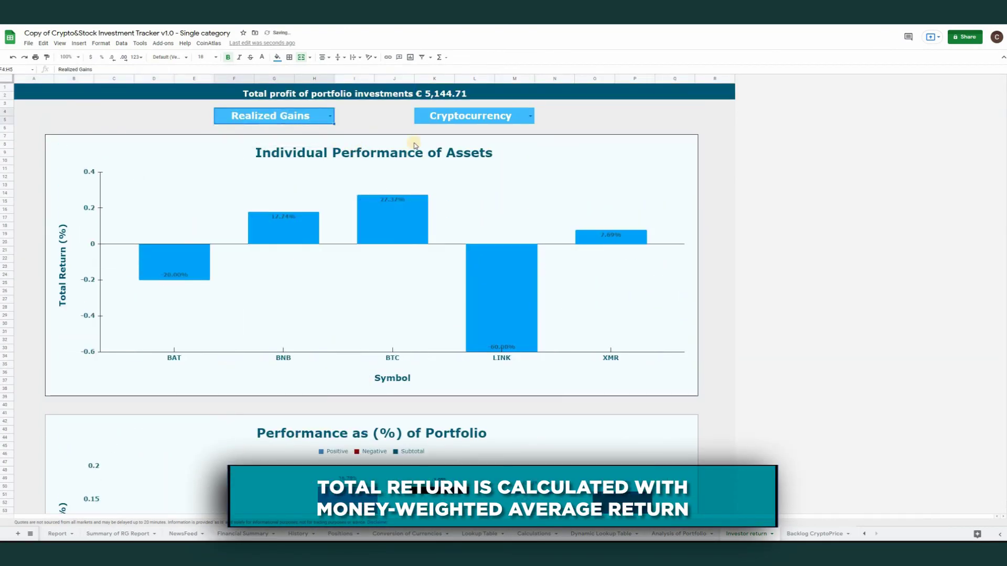
{"action": "scroll", "coordinate": [411, 151], "scroll_direction": "down", "scroll_amount": 4}
{"action": "scroll", "coordinate": [410, 152], "scroll_direction": "up", "scroll_amount": 4}
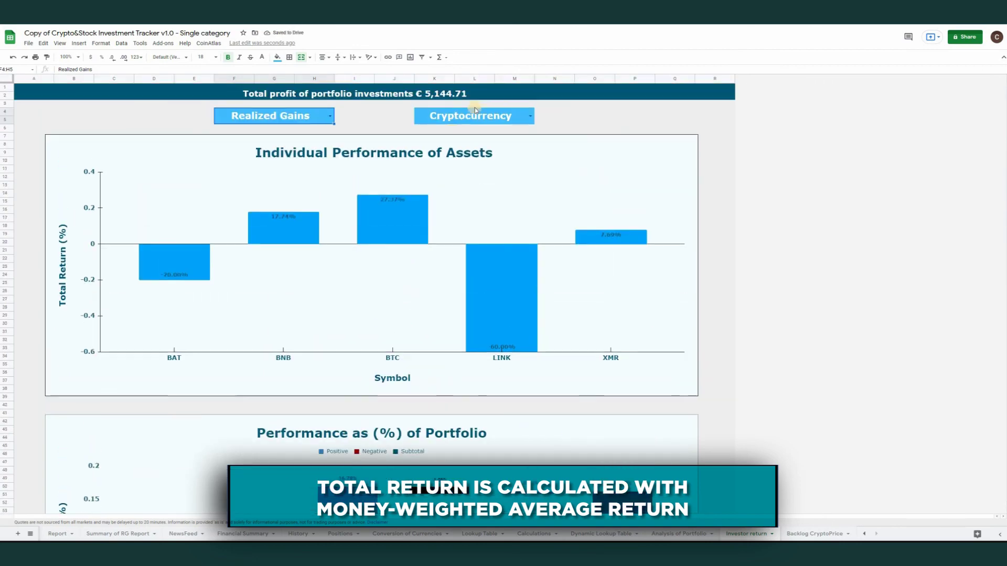
{"action": "left_click", "coordinate": [528, 118]}
{"action": "left_click", "coordinate": [499, 140]}
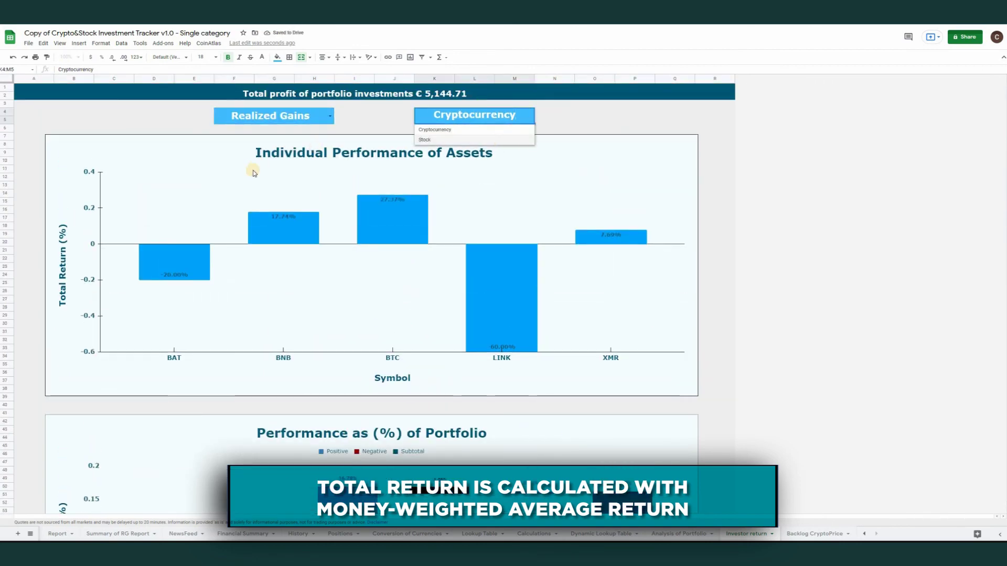
{"action": "scroll", "coordinate": [253, 176], "scroll_direction": "down", "scroll_amount": 3}
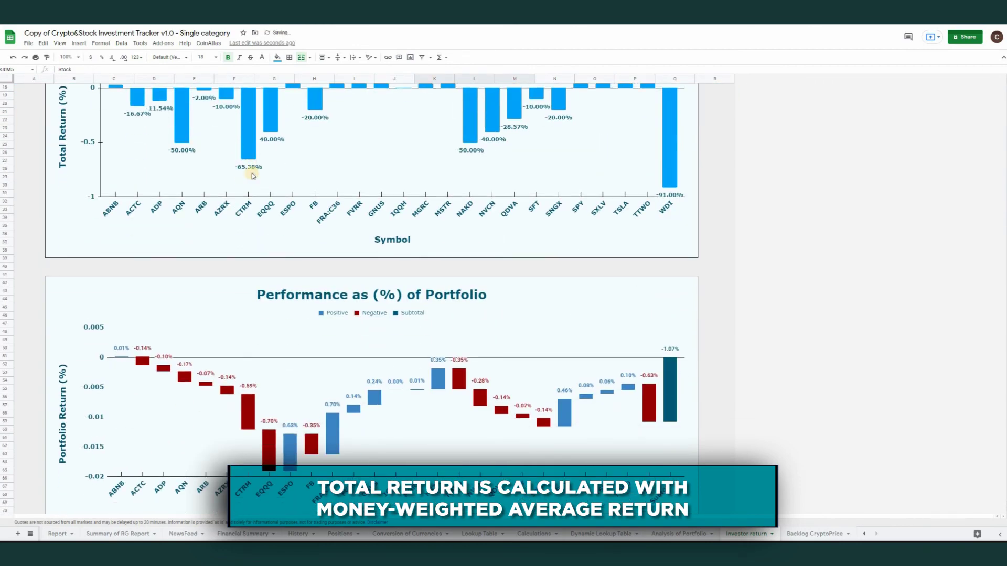
Switch the gains type of the Investor return charts to Unrealized Gains.
{"action": "scroll", "coordinate": [292, 117], "scroll_direction": "up", "scroll_amount": 3}
{"action": "left_click", "coordinate": [331, 116]}
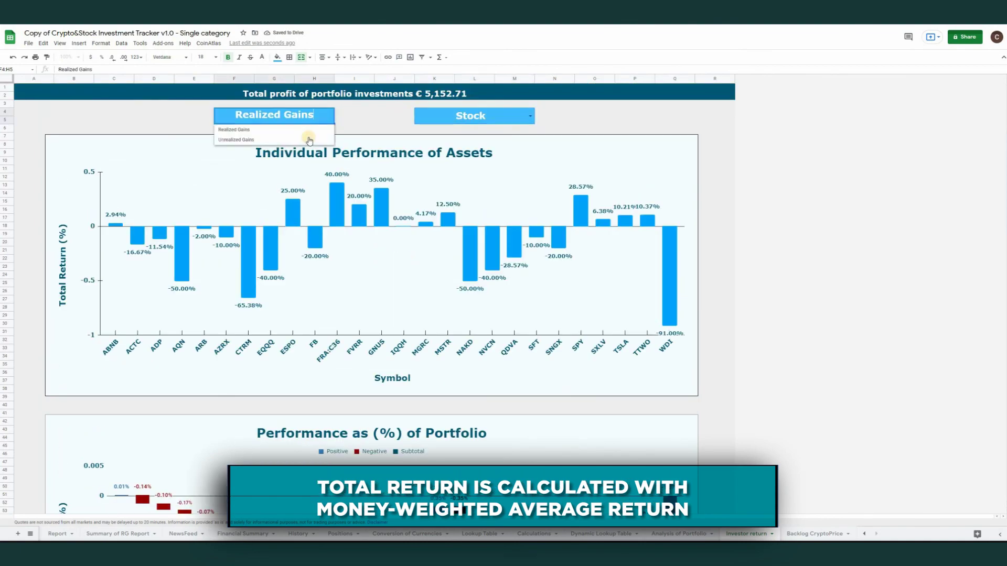
{"action": "left_click", "coordinate": [309, 140]}
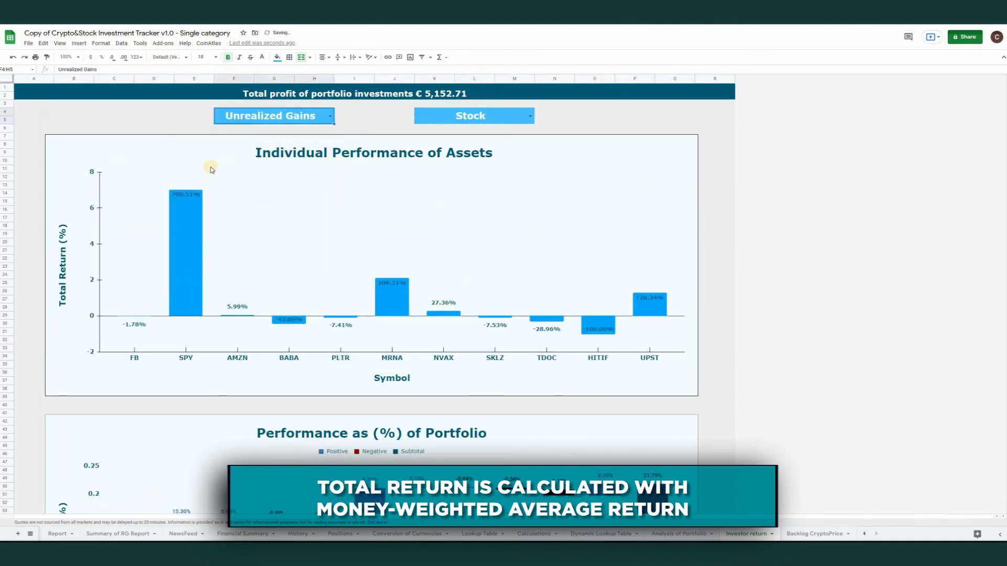